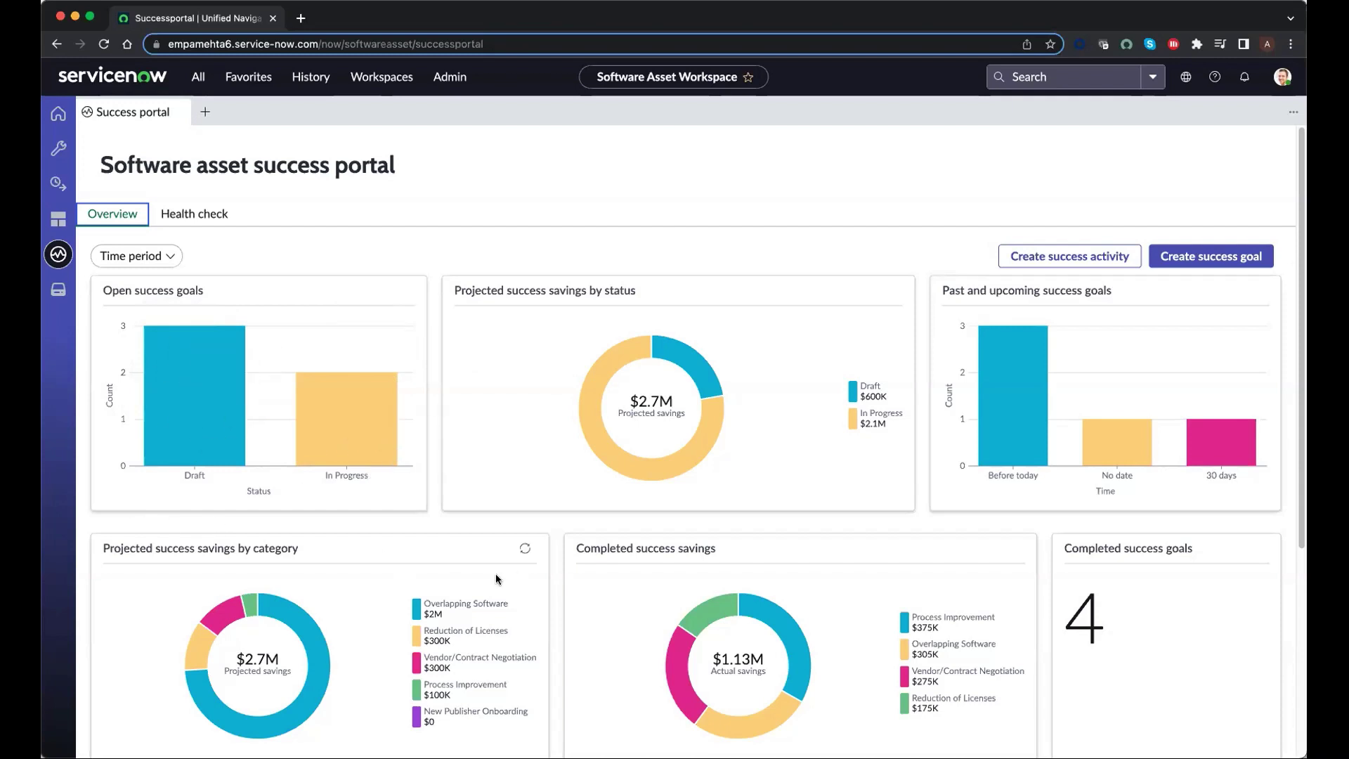
Open the "Improve Vendor Audit Defense process" goal from the in-progress success goals and view its SAM success activities
{"action": "left_click", "coordinate": [352, 409]}
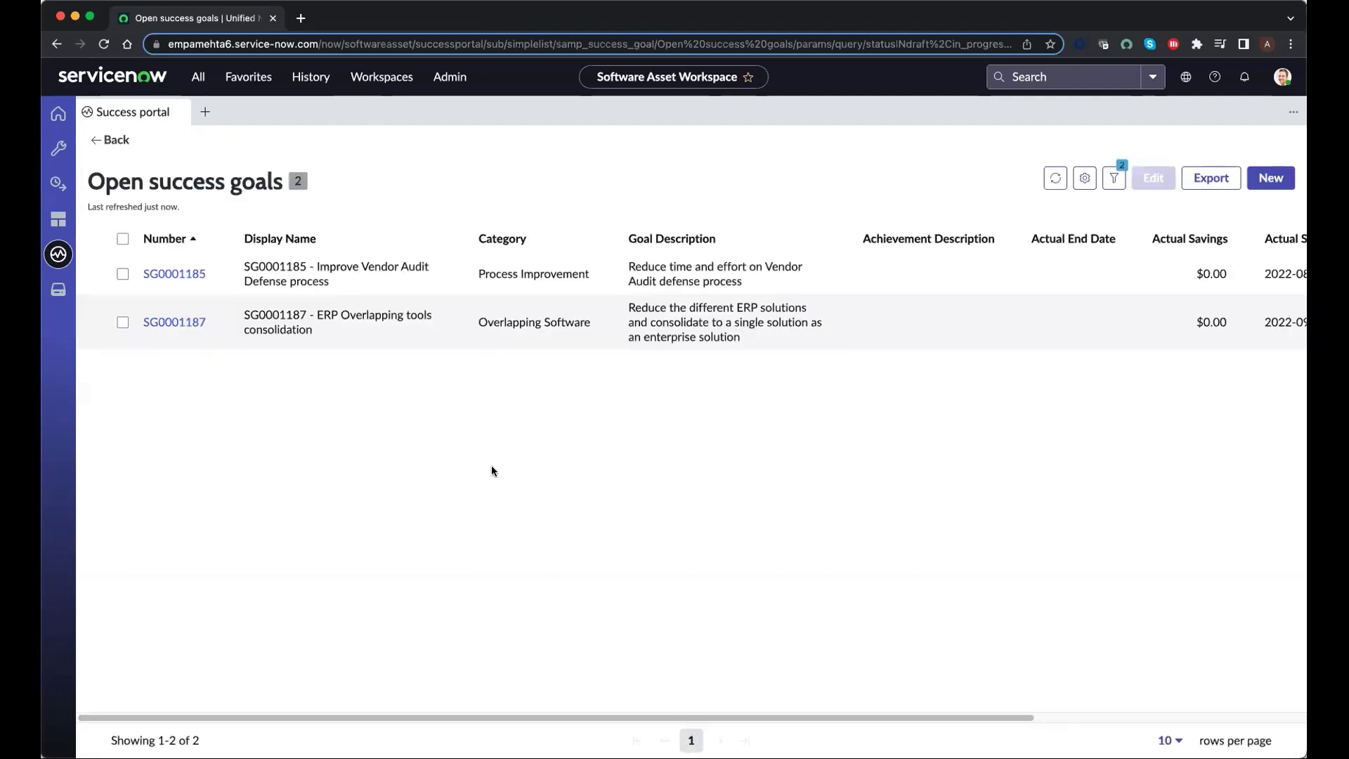
{"action": "left_click", "coordinate": [173, 272]}
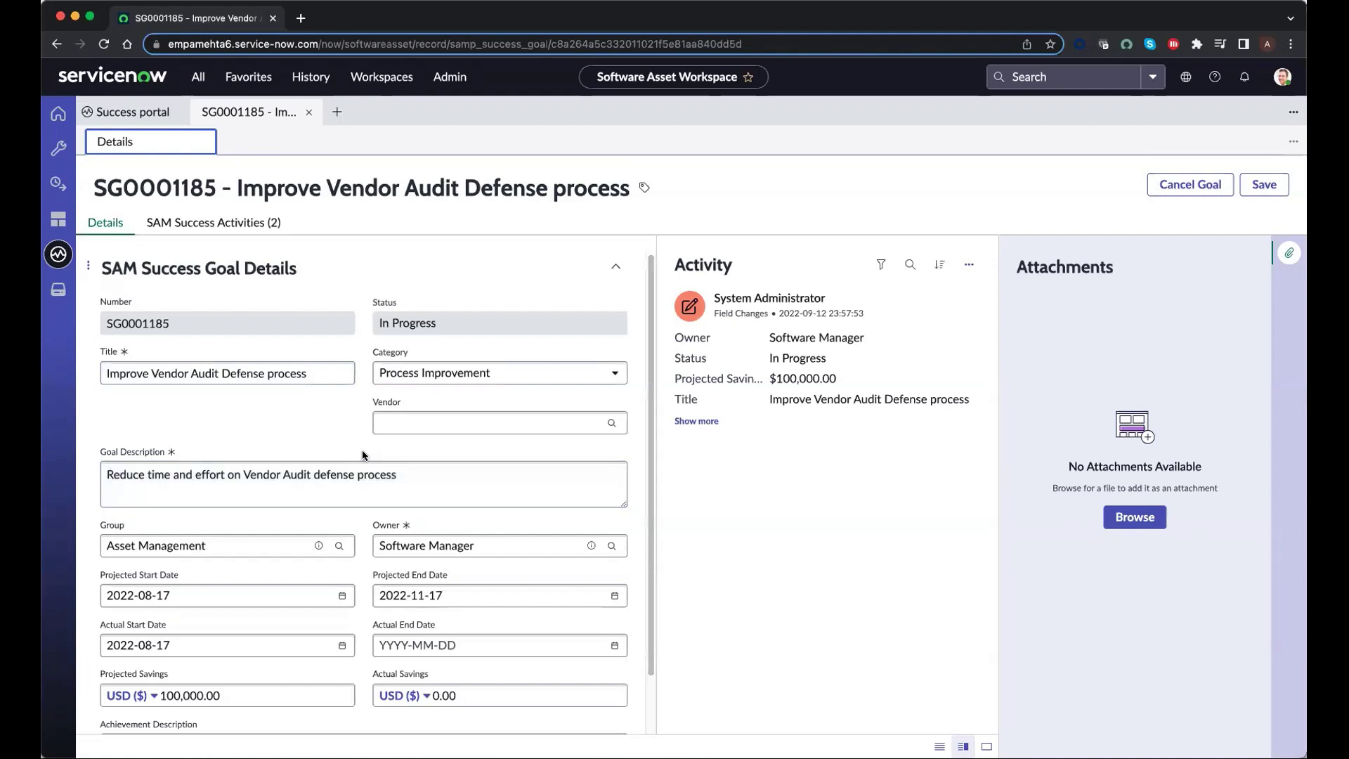
{"action": "scroll", "coordinate": [232, 421], "scroll_direction": "down", "scroll_amount": 1}
{"action": "left_click", "coordinate": [240, 223]}
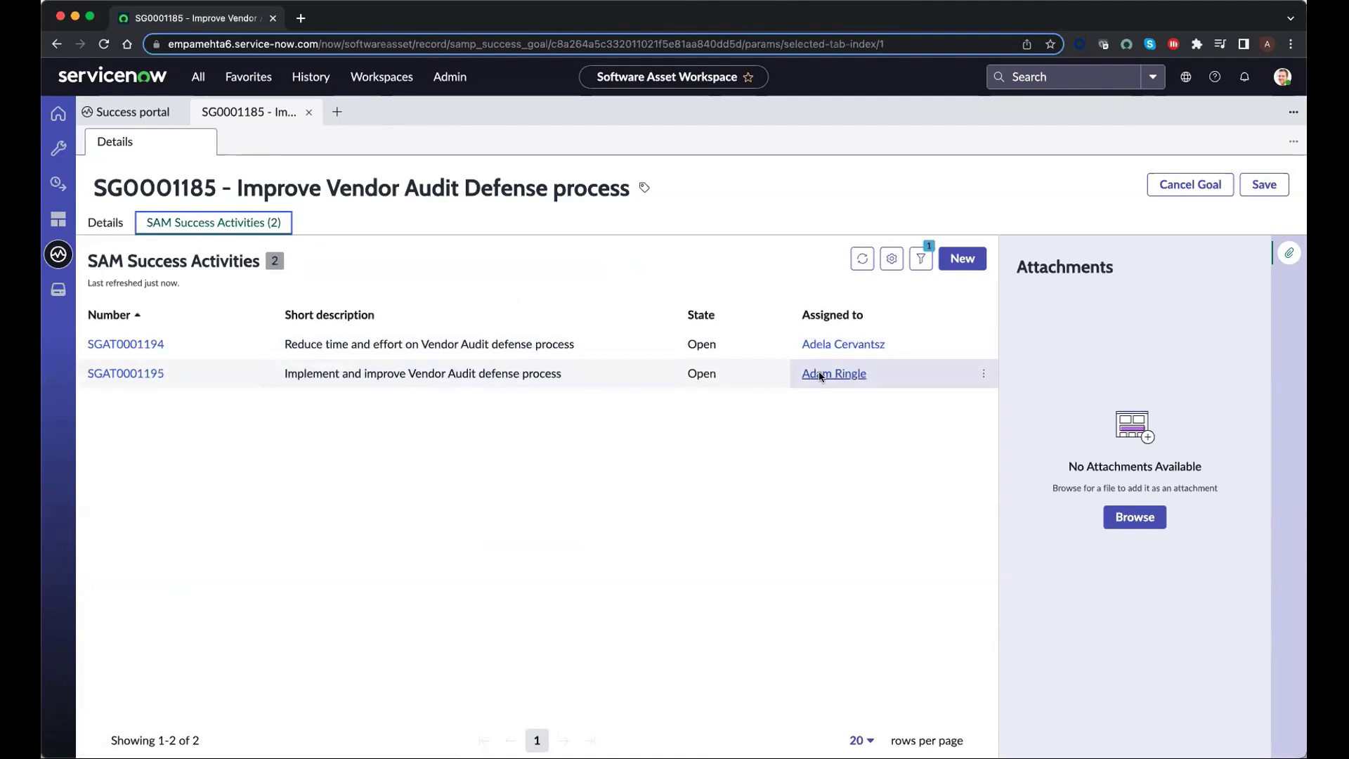
Review the vendor audit defense goal's details, including the category options, projected dates, savings and achievement description
{"action": "left_click", "coordinate": [97, 224]}
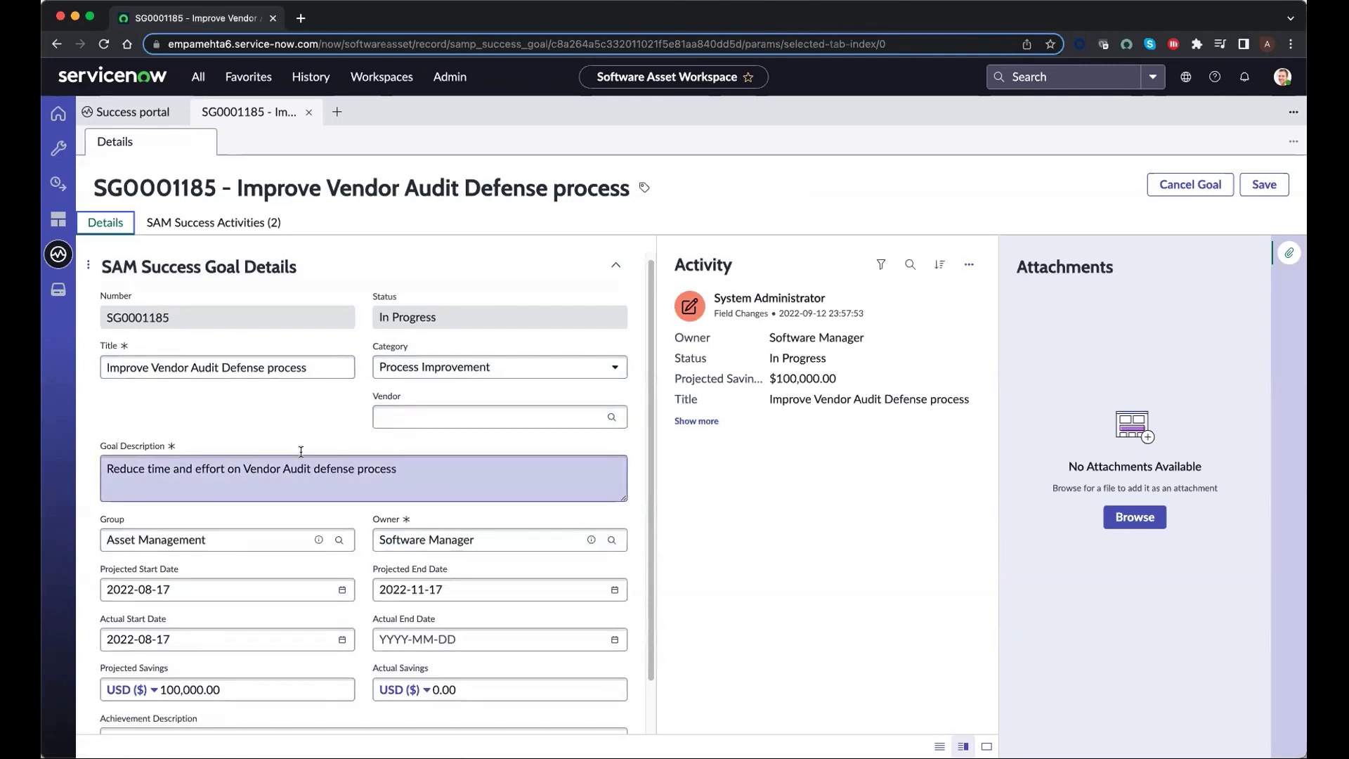
{"action": "left_click", "coordinate": [433, 366]}
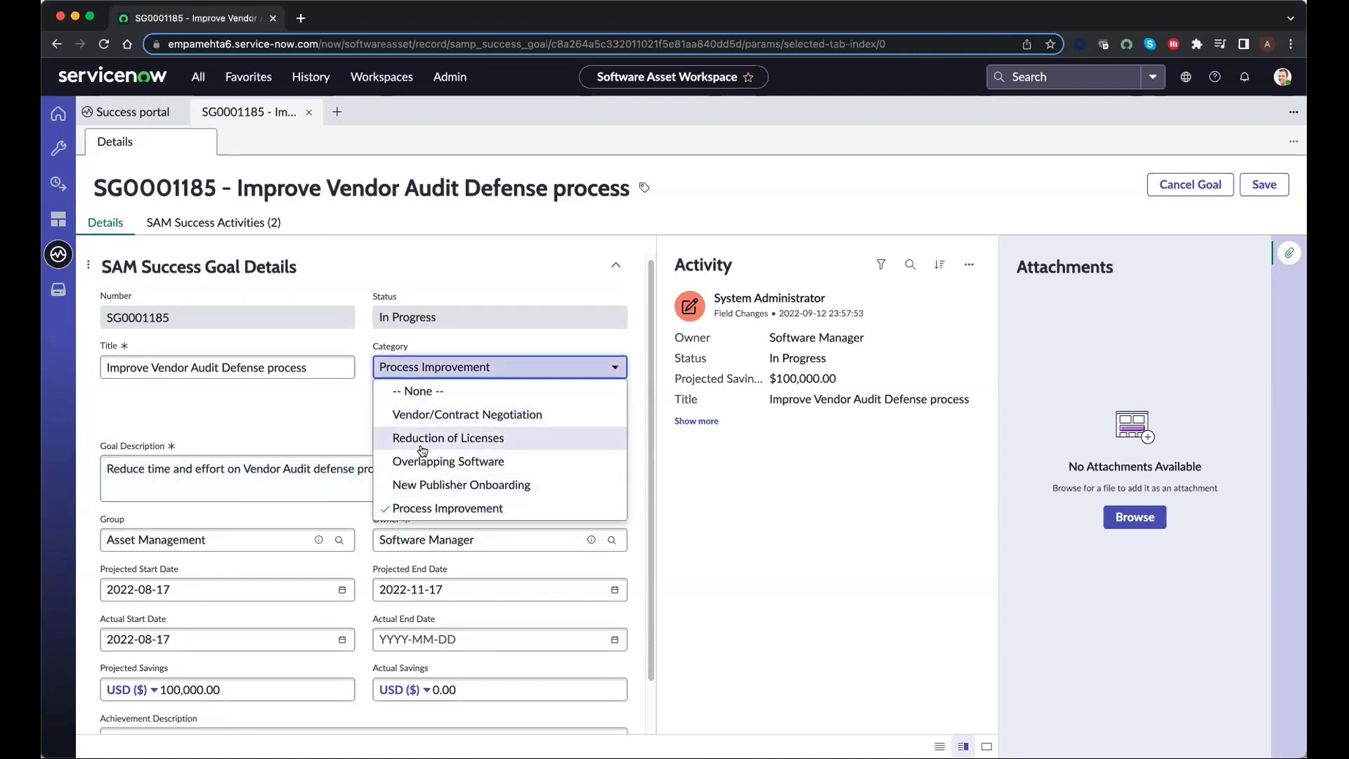
{"action": "left_click", "coordinate": [281, 413]}
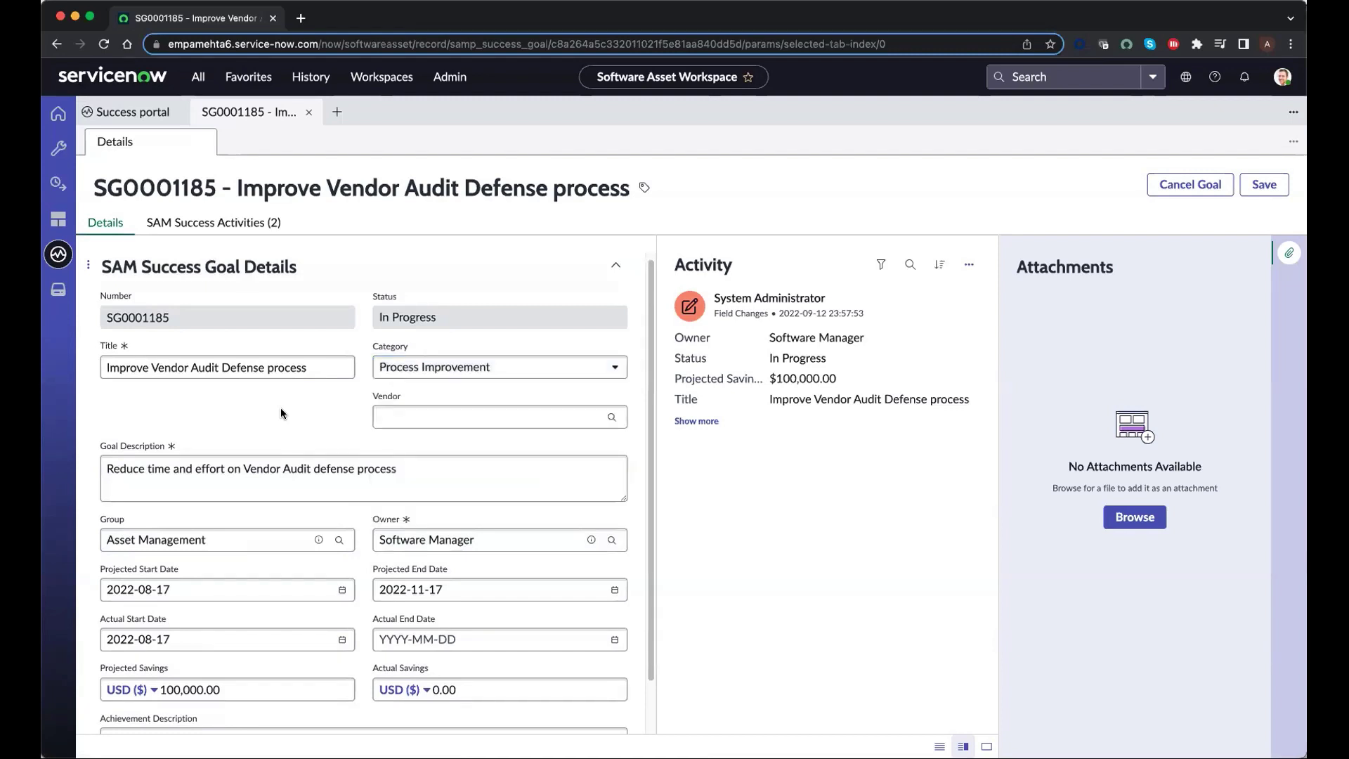
{"action": "scroll", "coordinate": [491, 593], "scroll_direction": "down", "scroll_amount": 2}
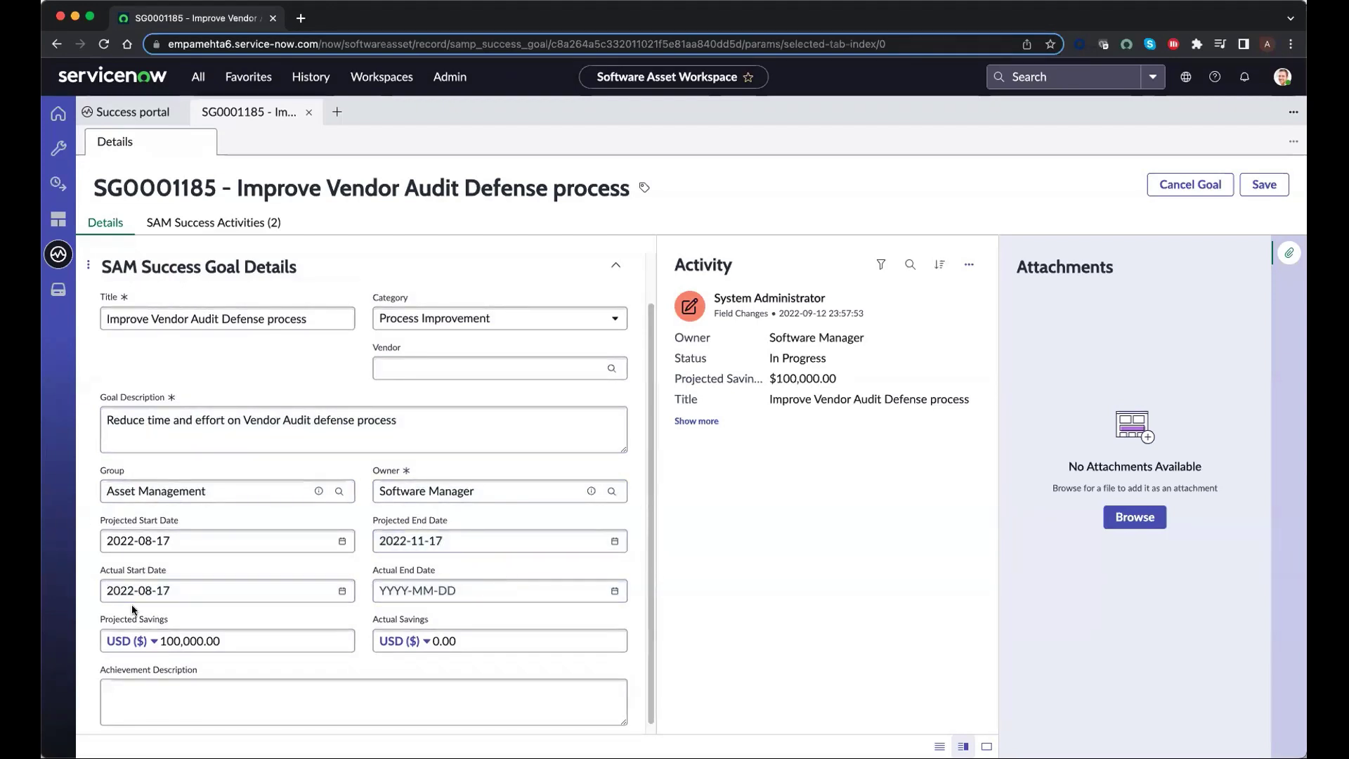
{"action": "scroll", "coordinate": [217, 613], "scroll_direction": "down", "scroll_amount": 1}
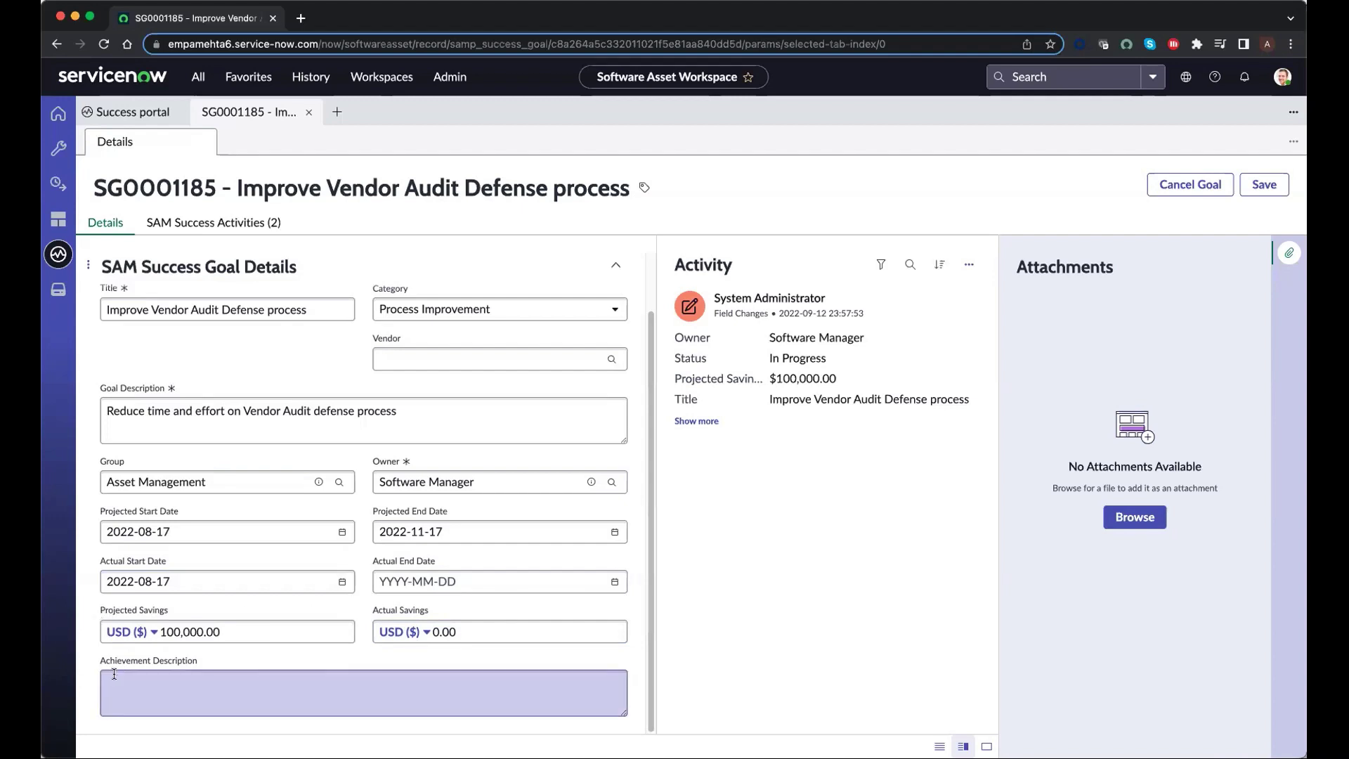
View the goal's "Reduce time and effort on Vendor Audit defense process" activity, close both records and return to the success portal overview
{"action": "left_click", "coordinate": [229, 225]}
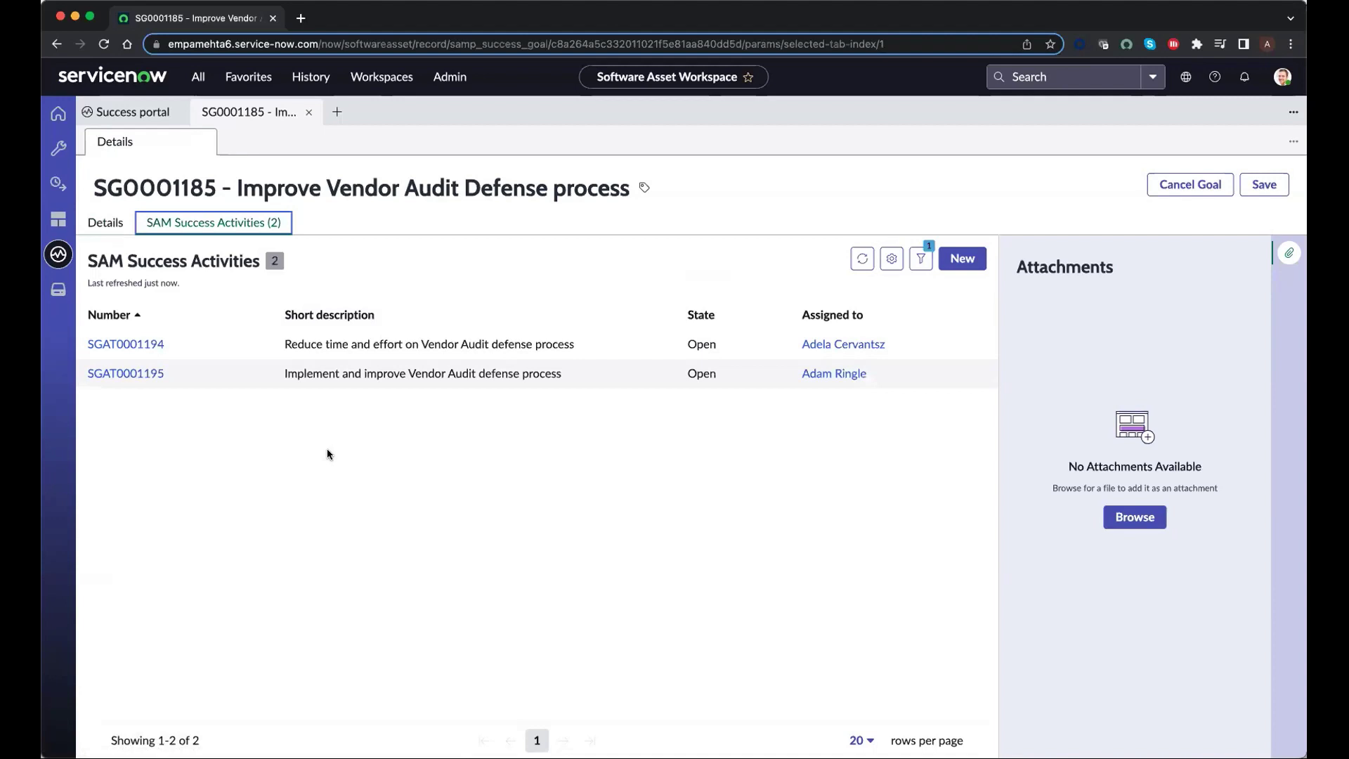
{"action": "left_click", "coordinate": [121, 344]}
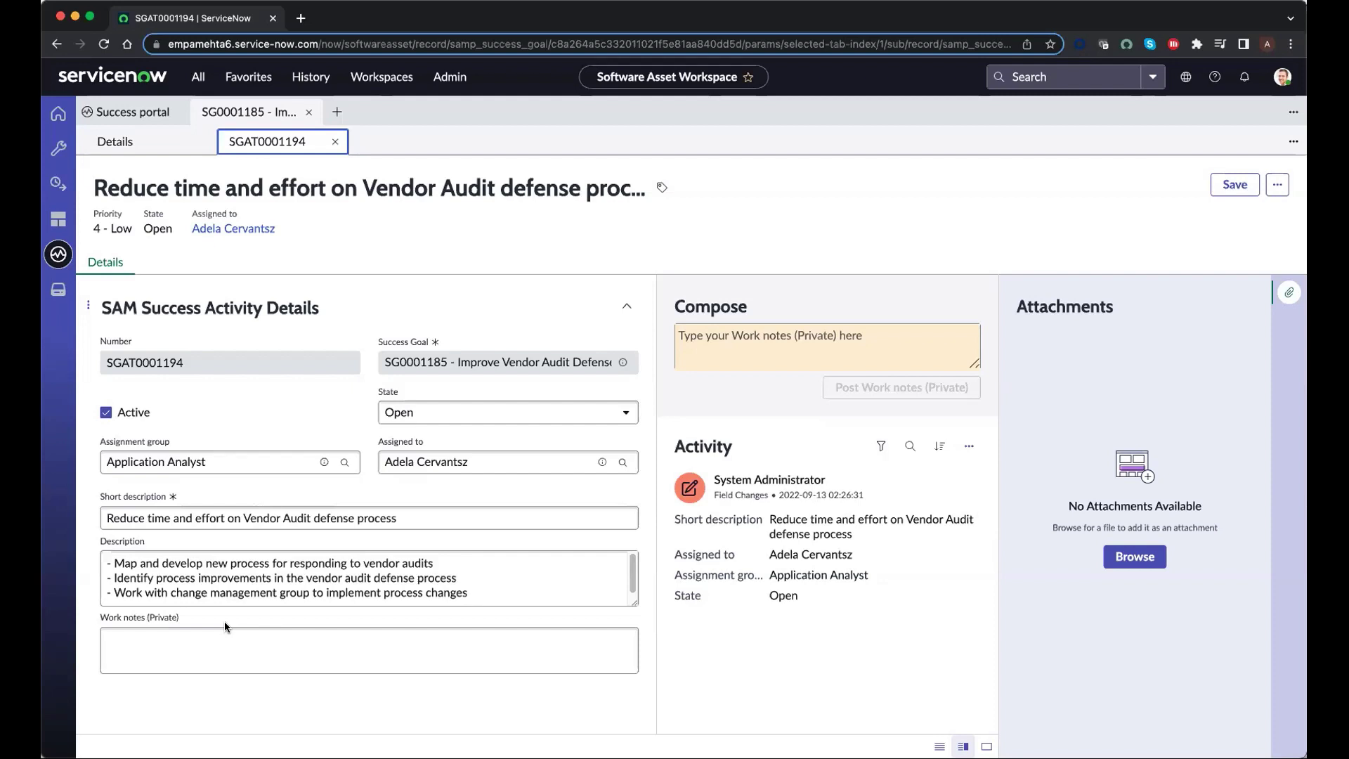
{"action": "left_click", "coordinate": [337, 145]}
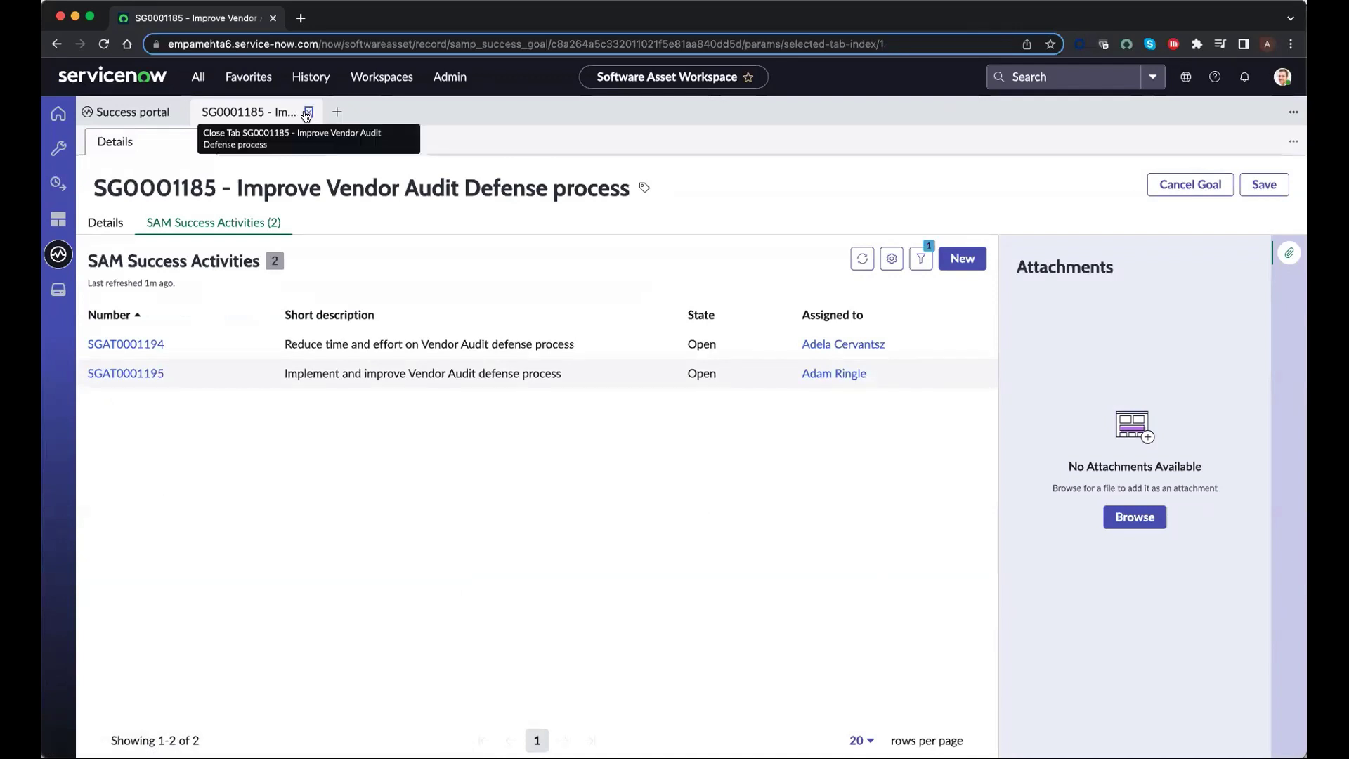
{"action": "left_click", "coordinate": [306, 115]}
{"action": "left_click", "coordinate": [109, 138]}
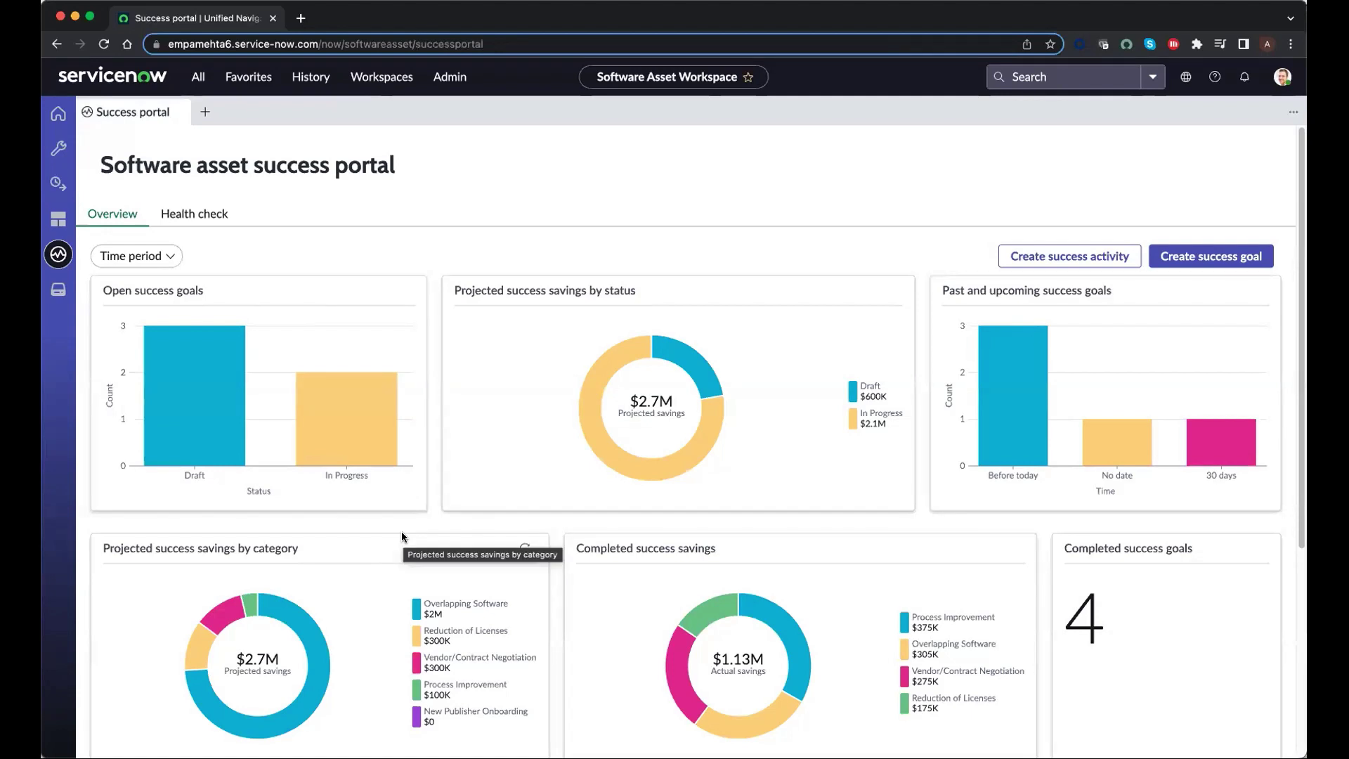
Examine the portal's projected savings, completed savings and completed success goals charts
{"action": "scroll", "coordinate": [588, 611], "scroll_direction": "down", "scroll_amount": 3}
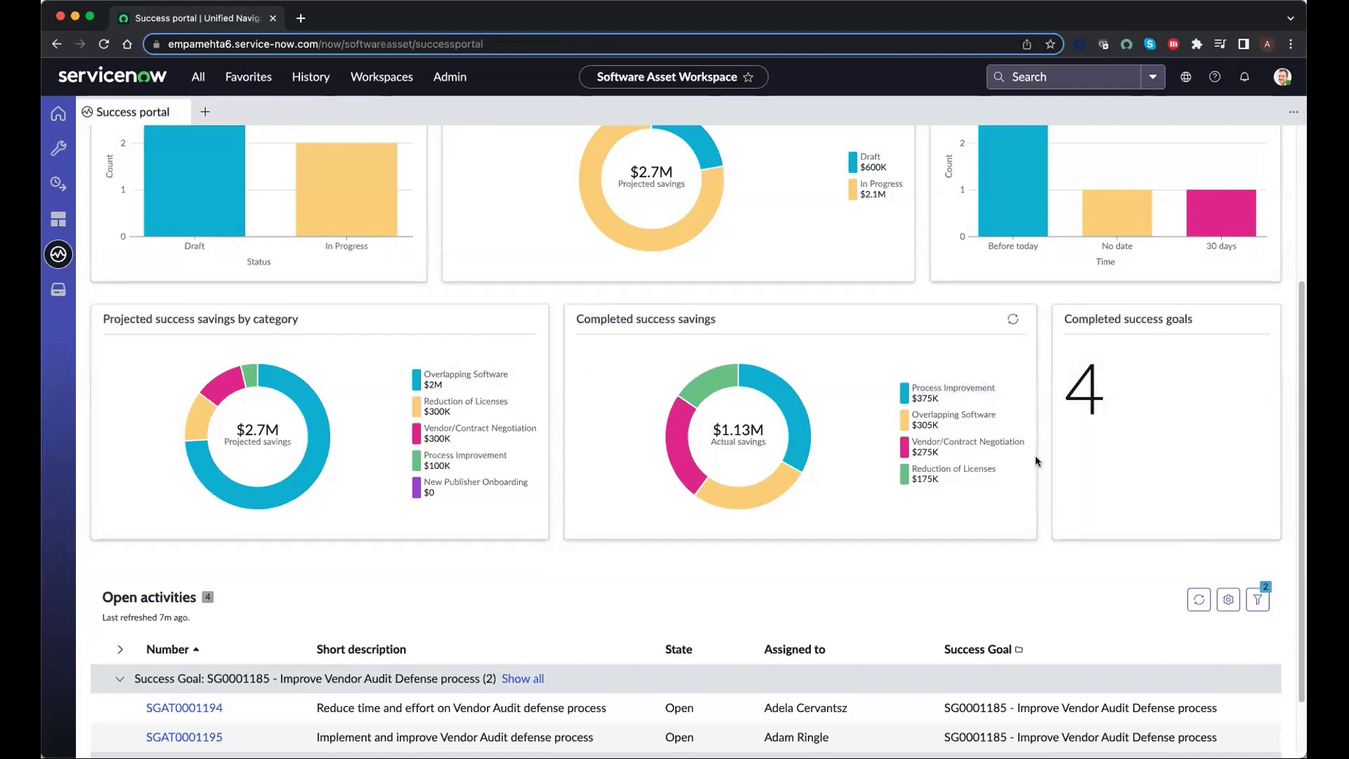
{"action": "mouse_move", "coordinate": [796, 400]}
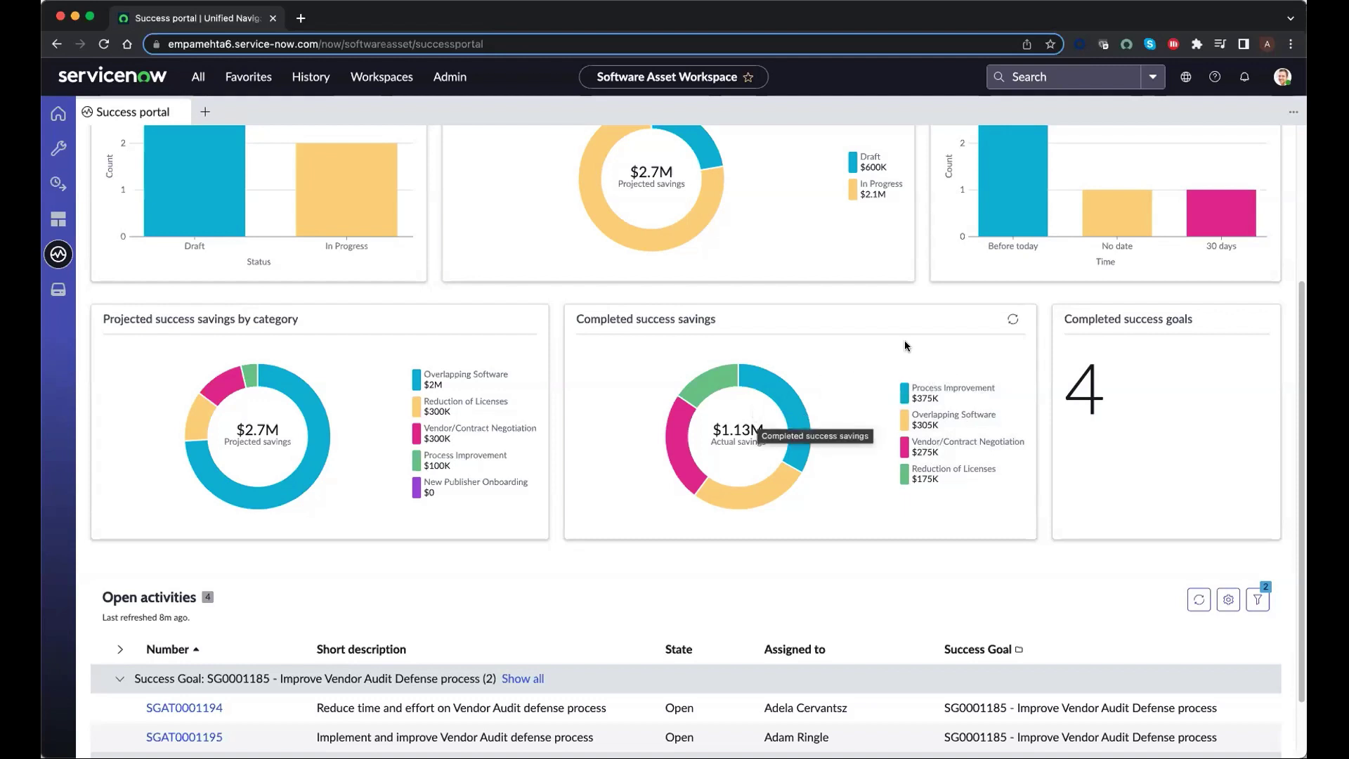
{"action": "scroll", "coordinate": [402, 473], "scroll_direction": "up", "scroll_amount": 4}
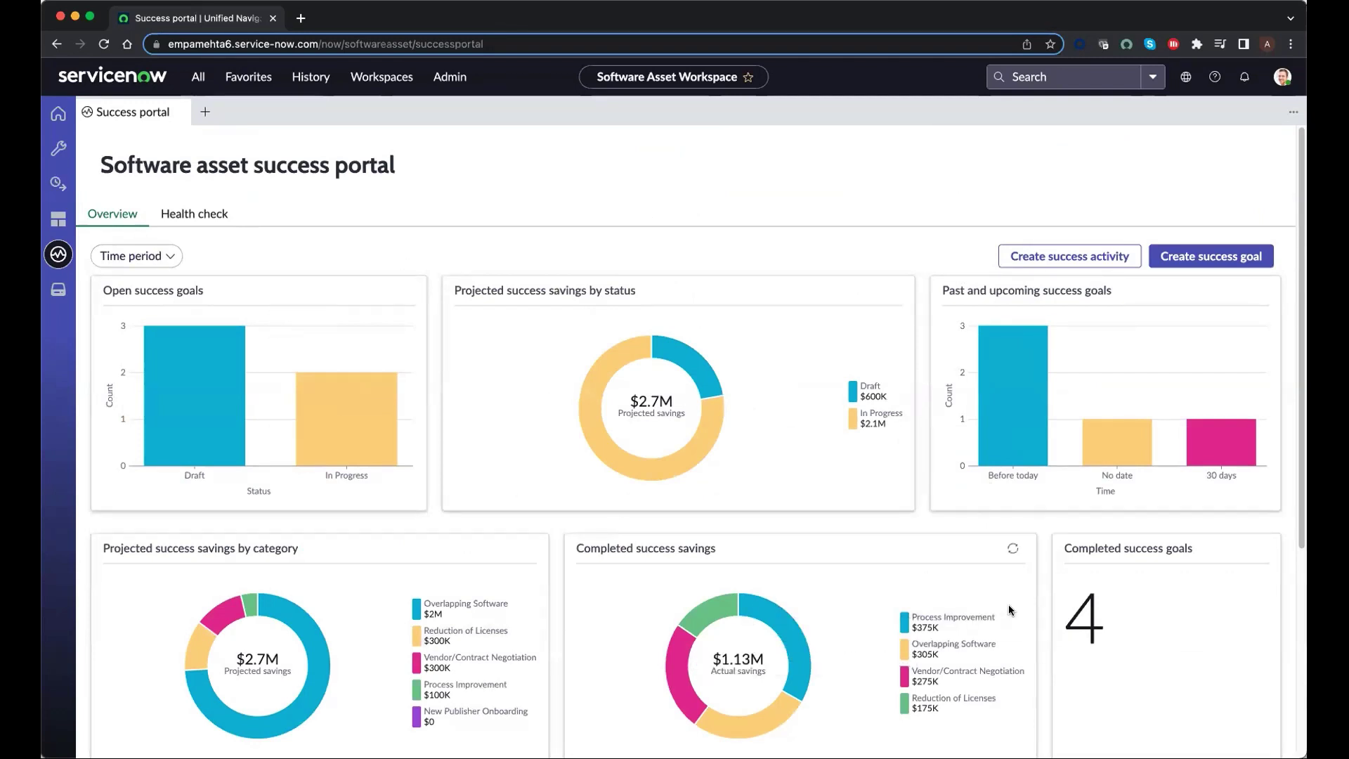
{"action": "scroll", "coordinate": [847, 646], "scroll_direction": "down", "scroll_amount": 2}
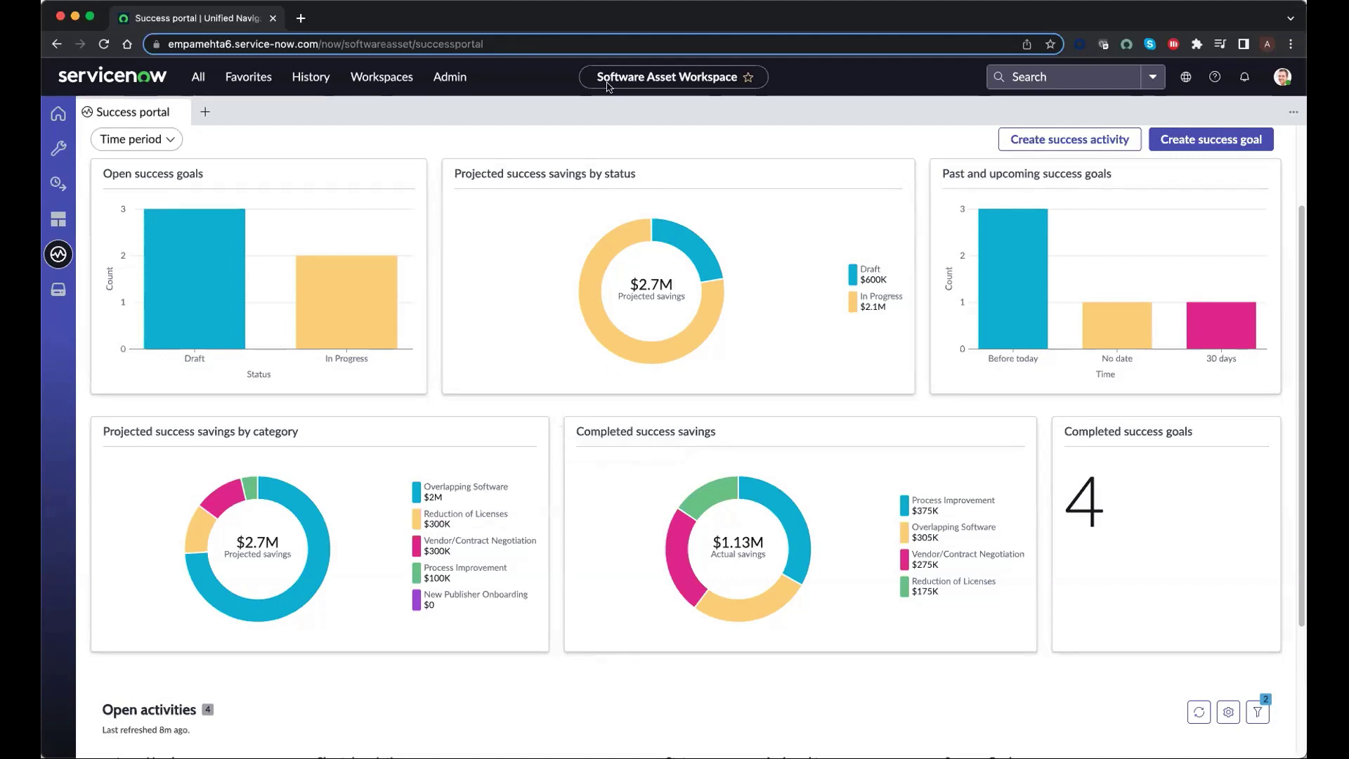
Review the "Reduce license and maintenance cost for Office 365" goal from the draft success goals and return to the portal overview
{"action": "mouse_move", "coordinate": [396, 271]}
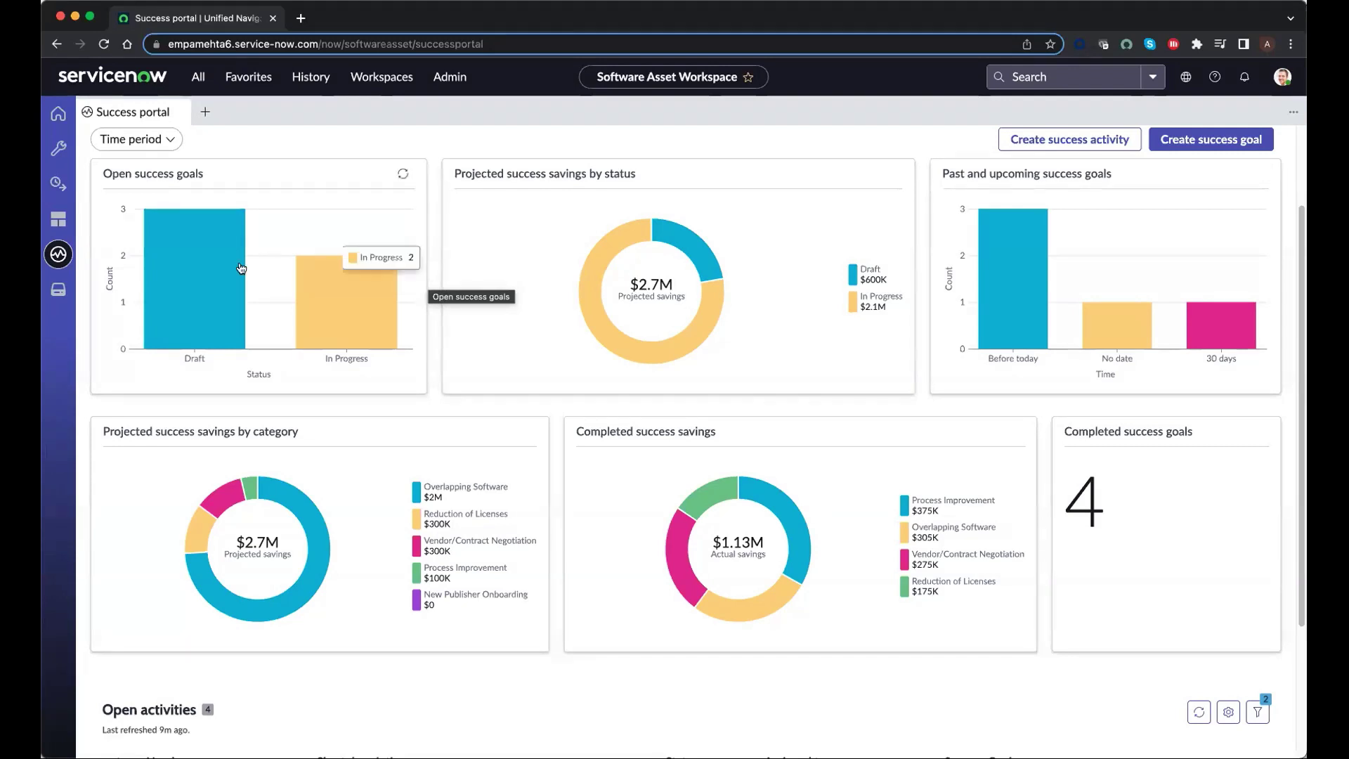
{"action": "left_click", "coordinate": [181, 275]}
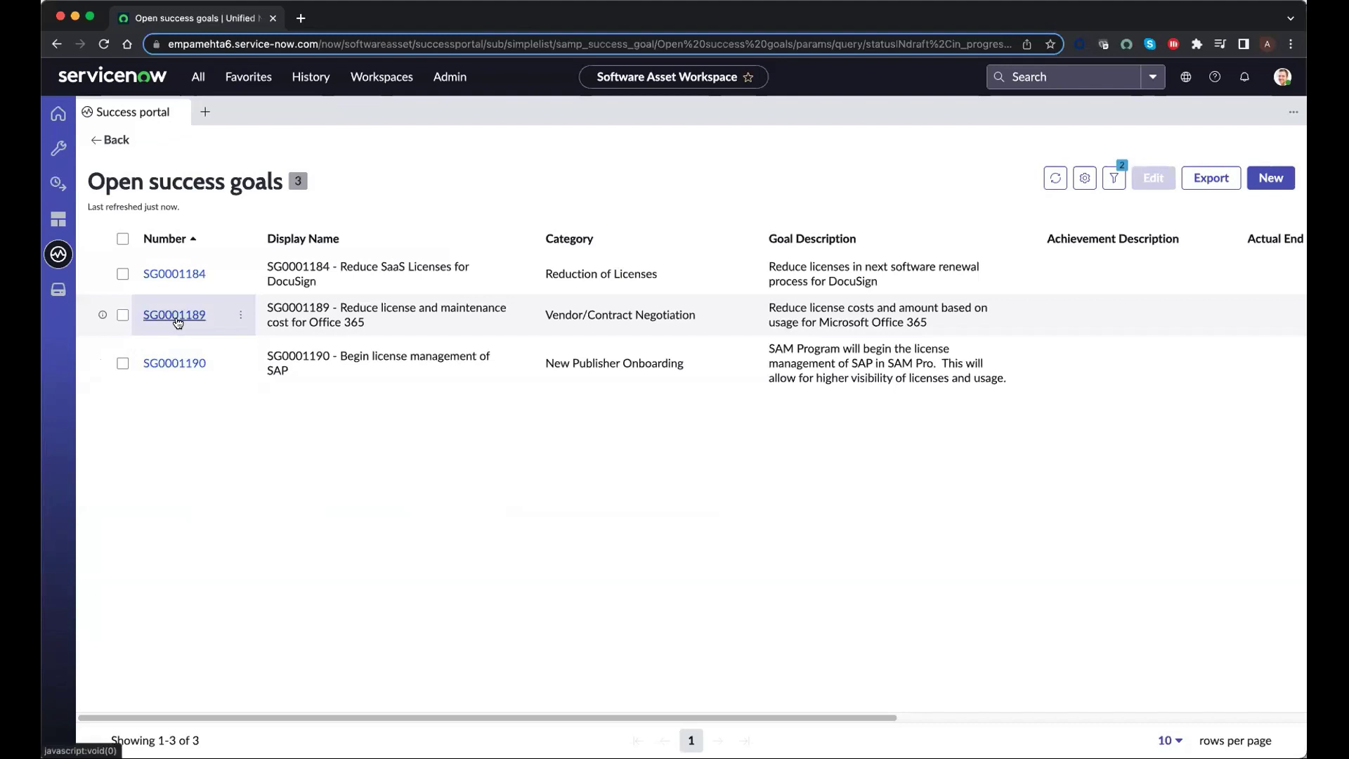
{"action": "left_click", "coordinate": [178, 318]}
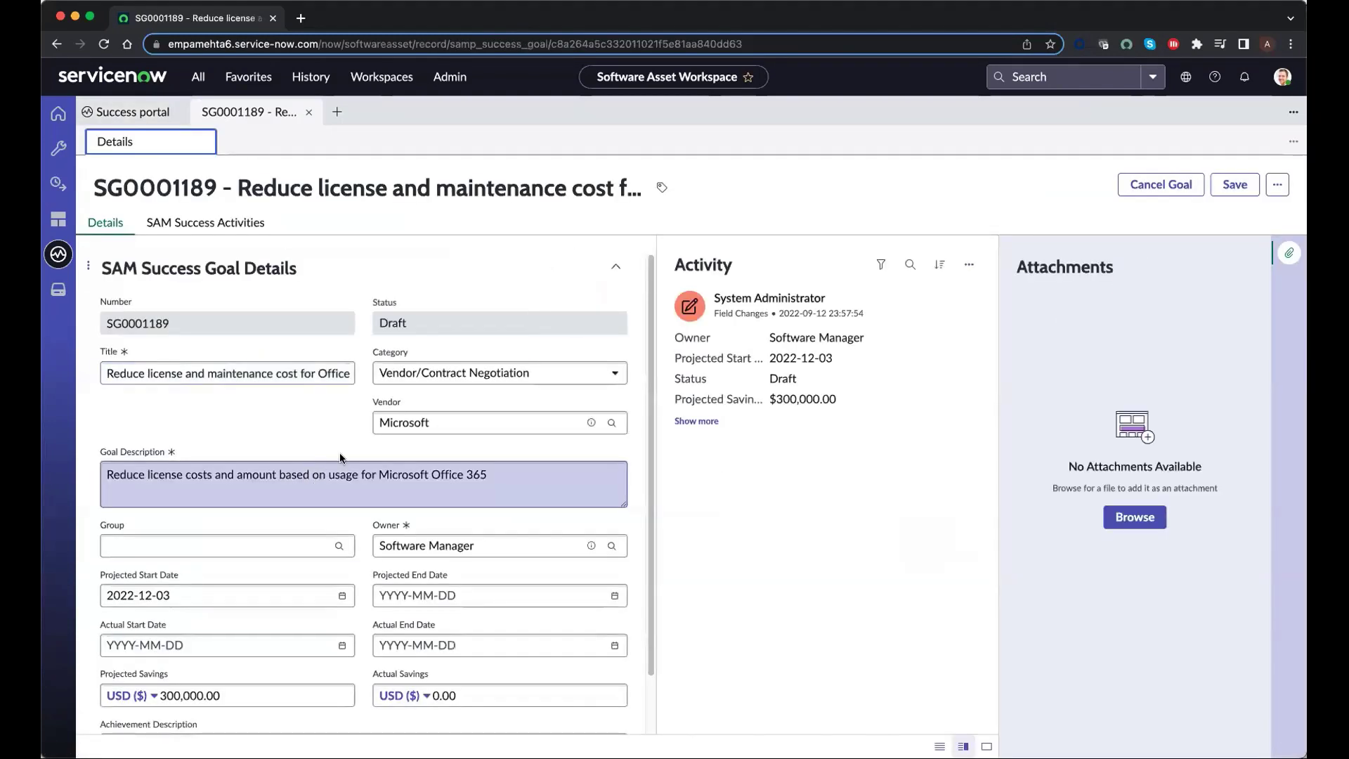
{"action": "scroll", "coordinate": [302, 603], "scroll_direction": "down", "scroll_amount": 2}
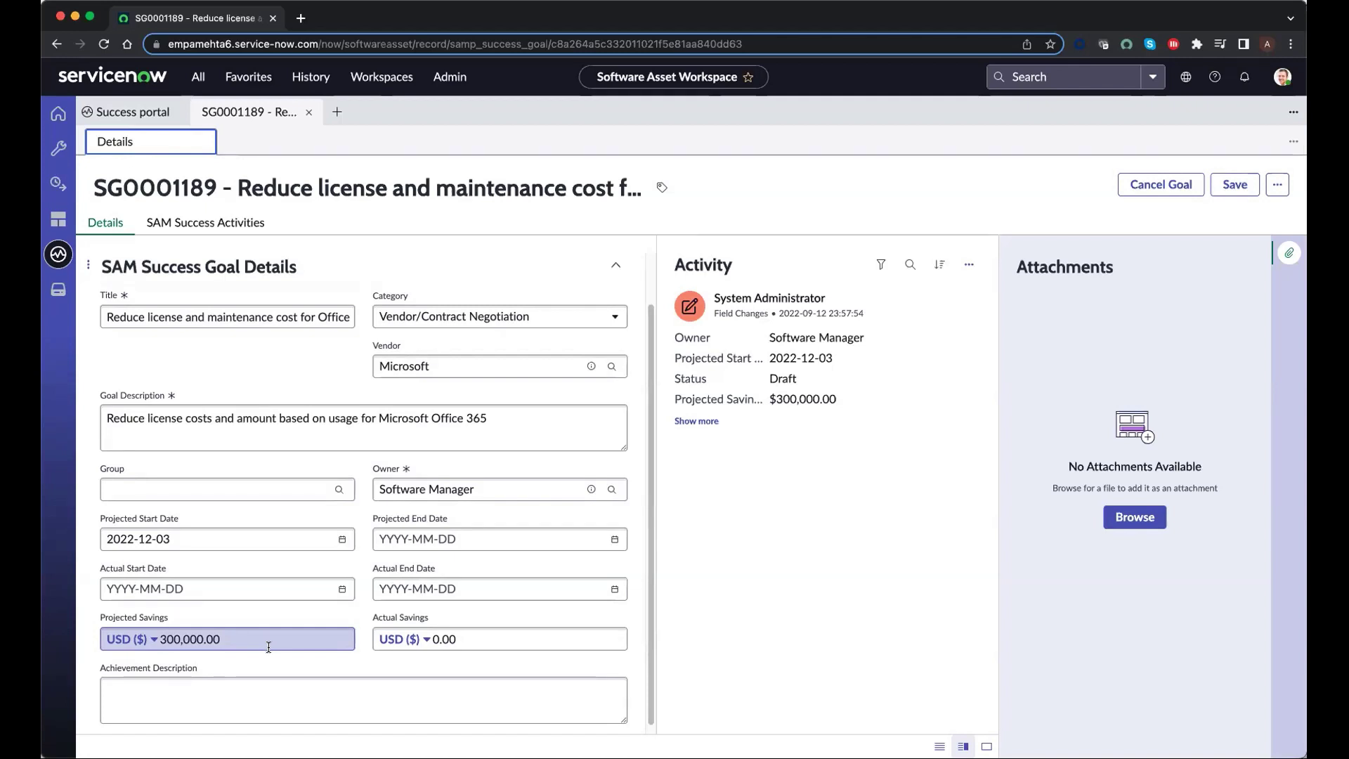
{"action": "left_click", "coordinate": [134, 112]}
{"action": "left_click", "coordinate": [110, 141]}
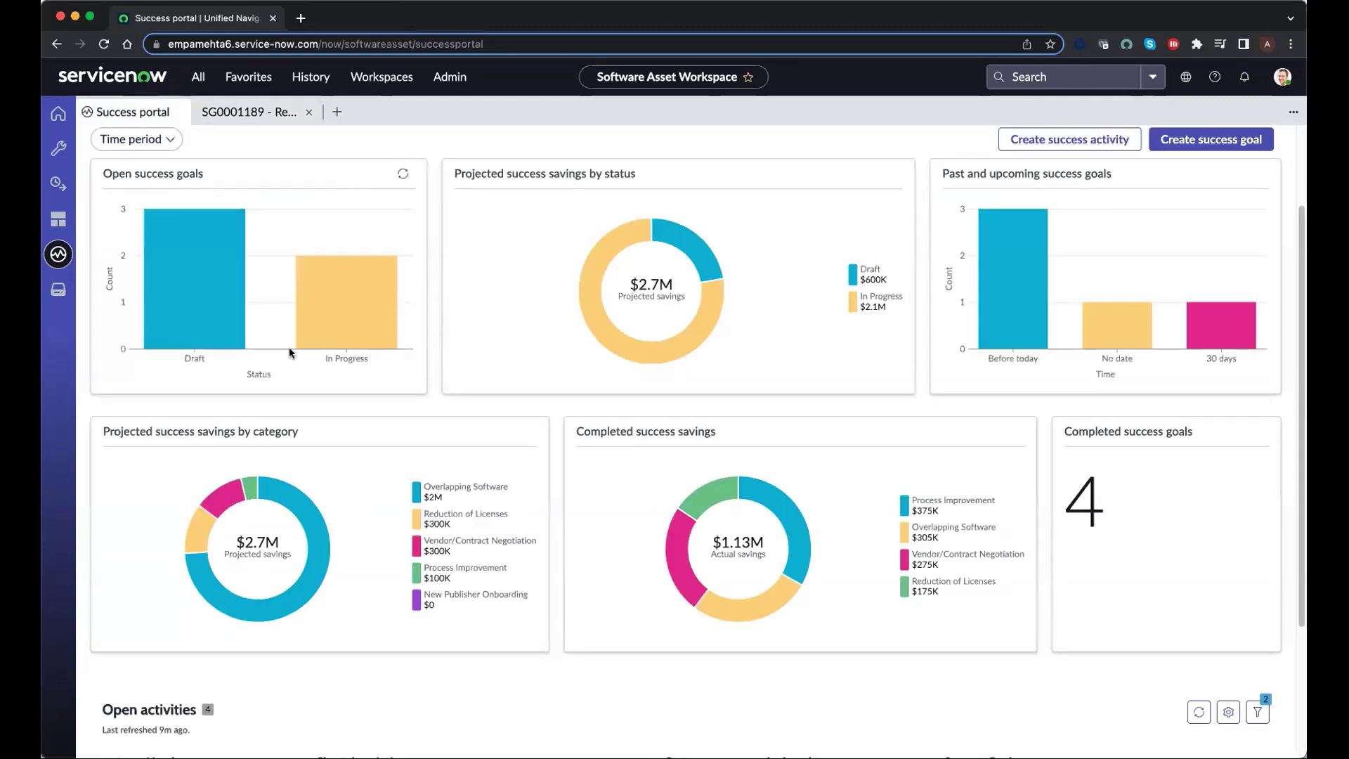
Examine the portal overview from the success goal and savings charts down to the open activities list
{"action": "scroll", "coordinate": [314, 351], "scroll_direction": "down", "scroll_amount": 1}
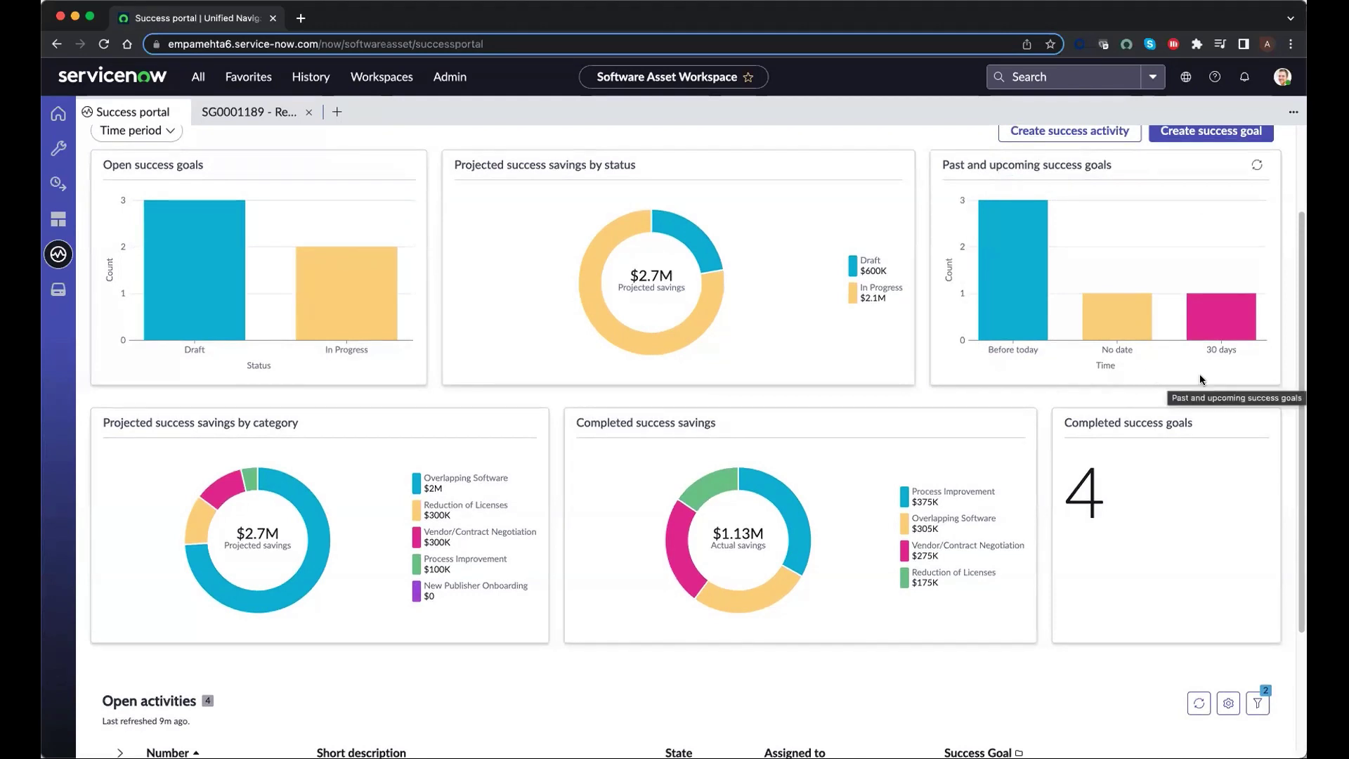
{"action": "scroll", "coordinate": [1199, 376], "scroll_direction": "up", "scroll_amount": 1}
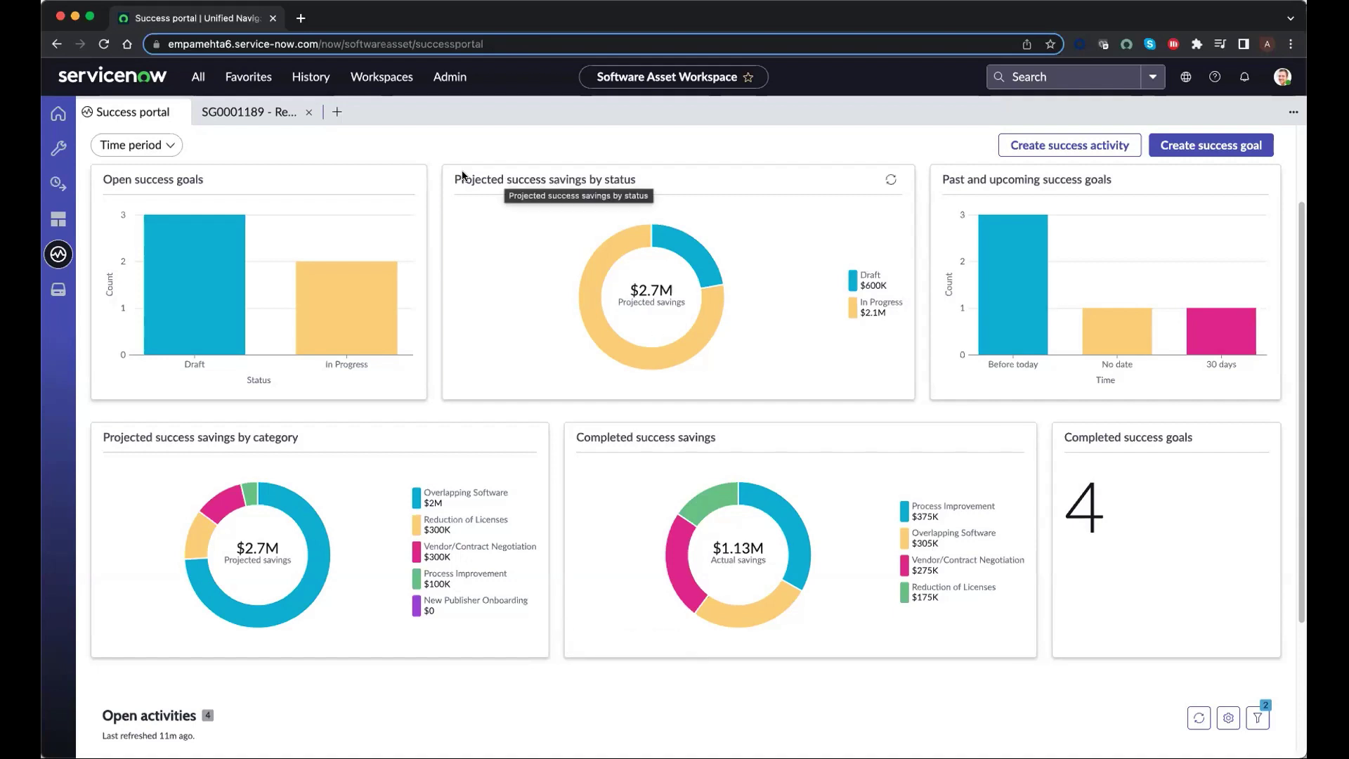
{"action": "mouse_move", "coordinate": [740, 600]}
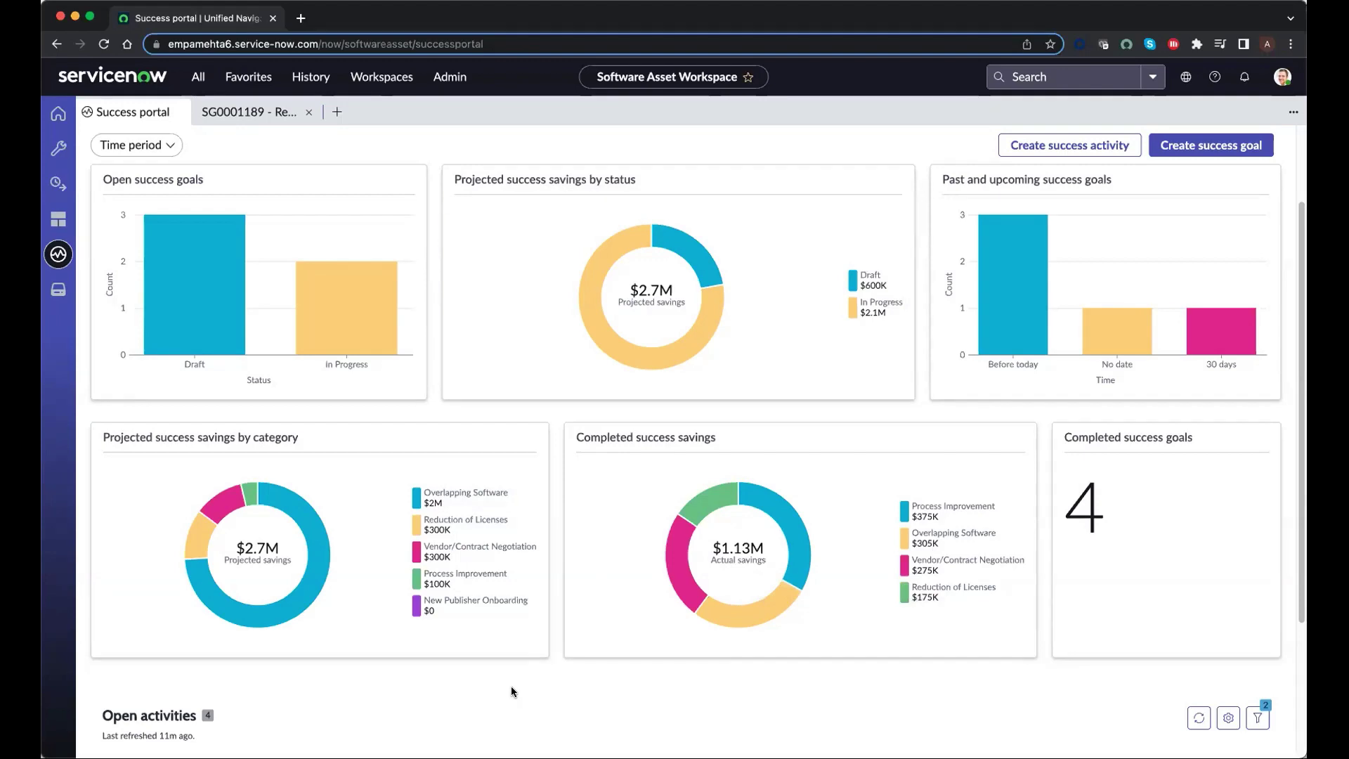
{"action": "scroll", "coordinate": [512, 686], "scroll_direction": "down", "scroll_amount": 2}
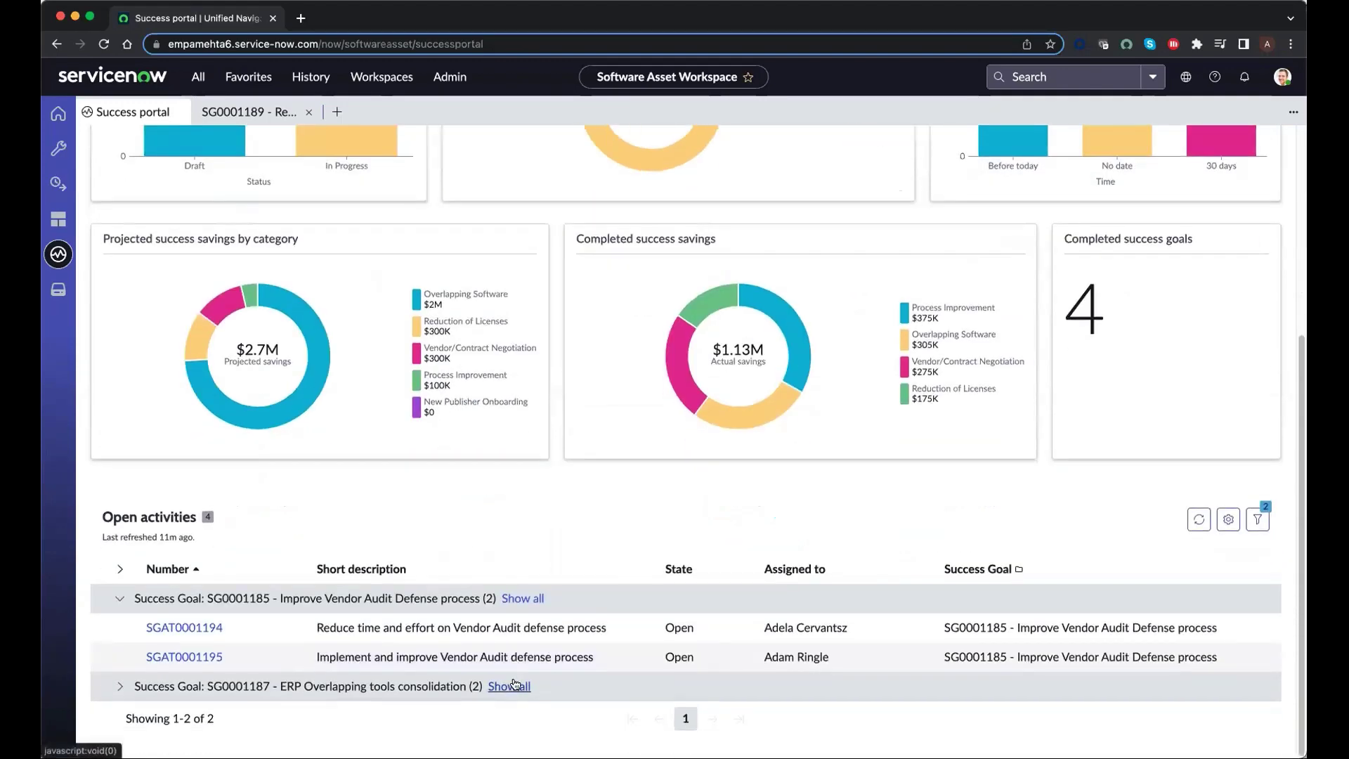
{"action": "scroll", "coordinate": [513, 682], "scroll_direction": "up", "scroll_amount": 4}
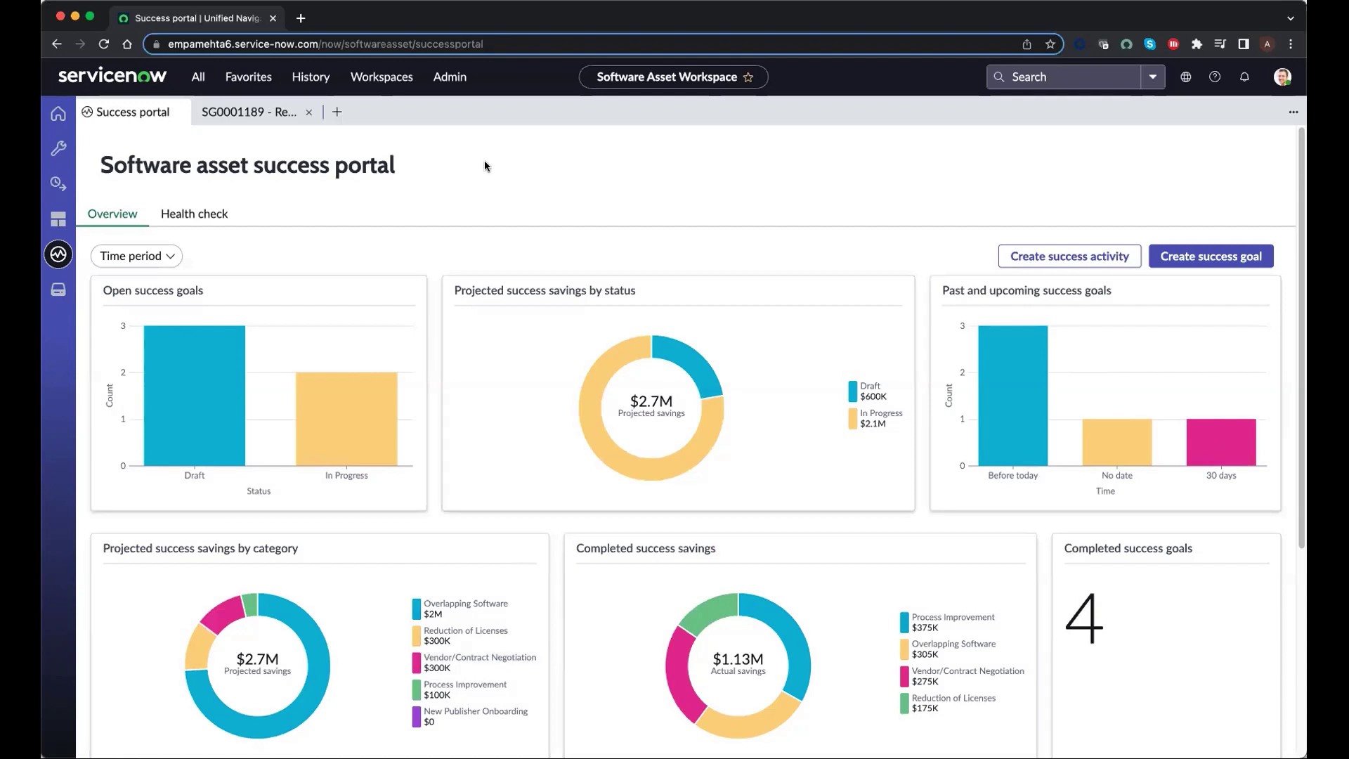
{"action": "scroll", "coordinate": [482, 210], "scroll_direction": "down", "scroll_amount": 1}
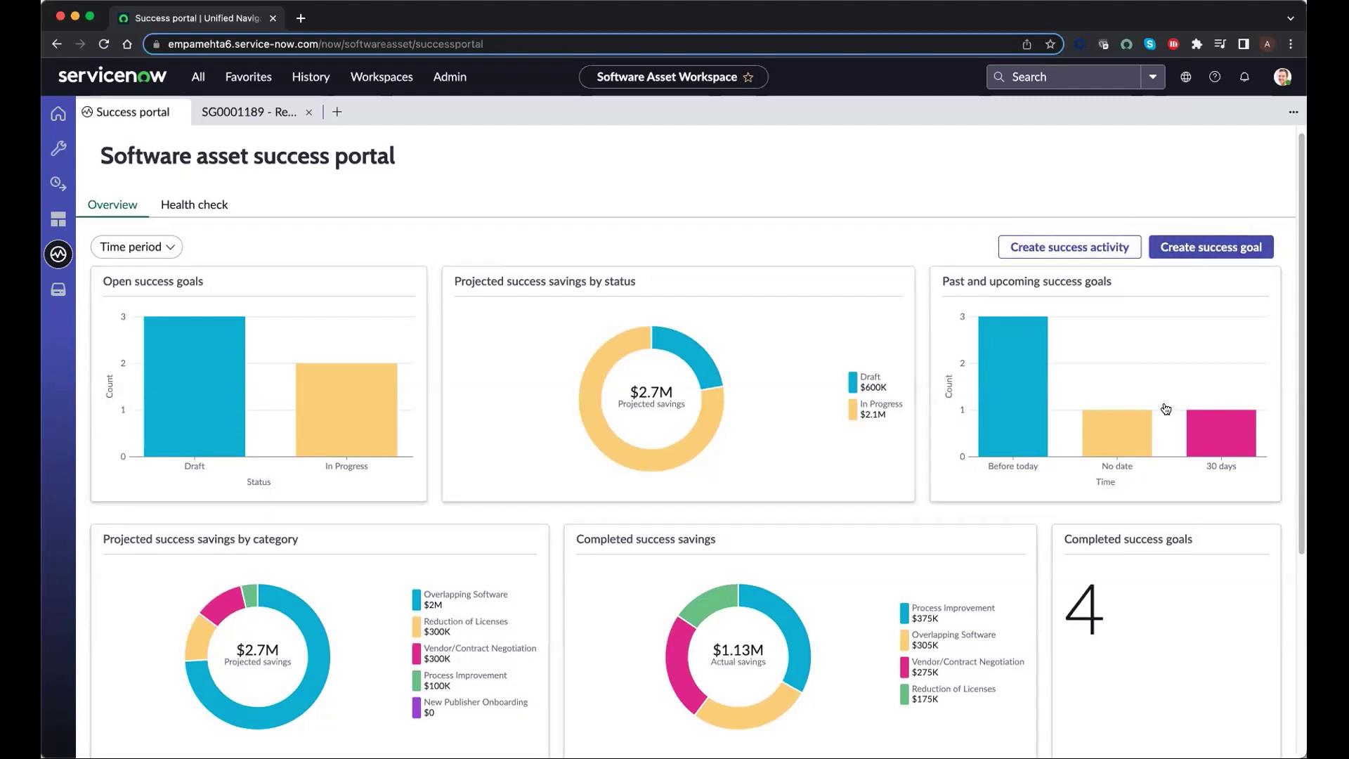
Open a blank record for a new success goal and return to the portal overview without saving
{"action": "left_click", "coordinate": [1207, 246]}
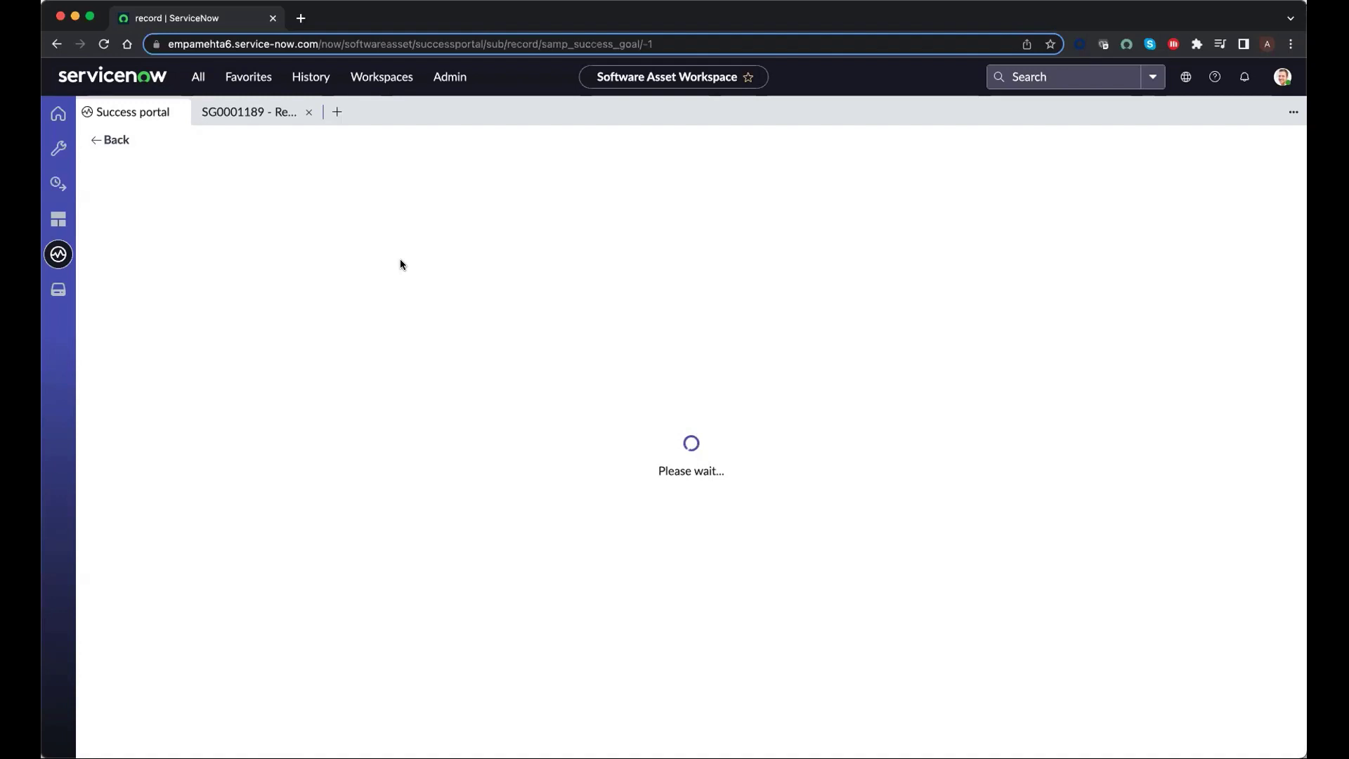
{"action": "left_click", "coordinate": [121, 141]}
Open the "Reduce SaaS Licenses for DocuSign" goal from the draft success goals and view its details and SAM success activities
{"action": "left_click", "coordinate": [177, 390]}
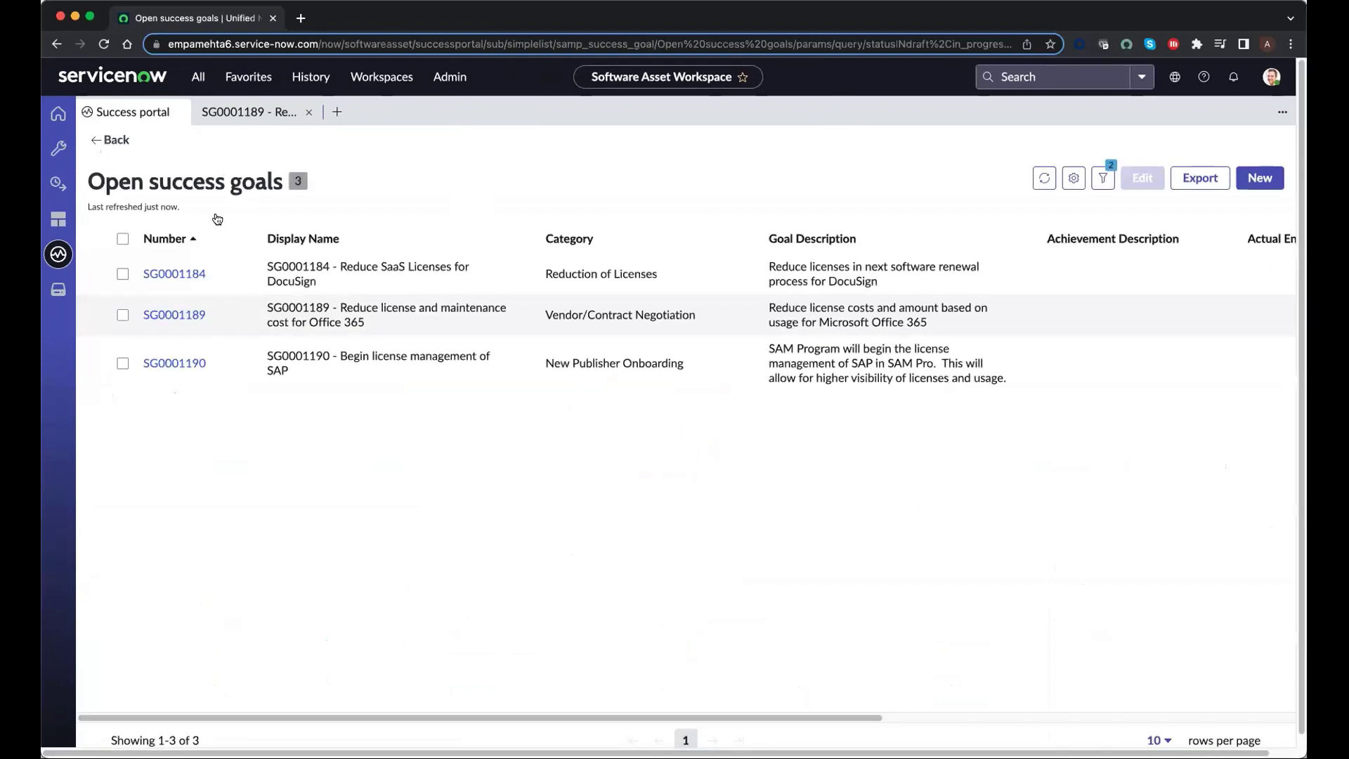
{"action": "left_click", "coordinate": [175, 273]}
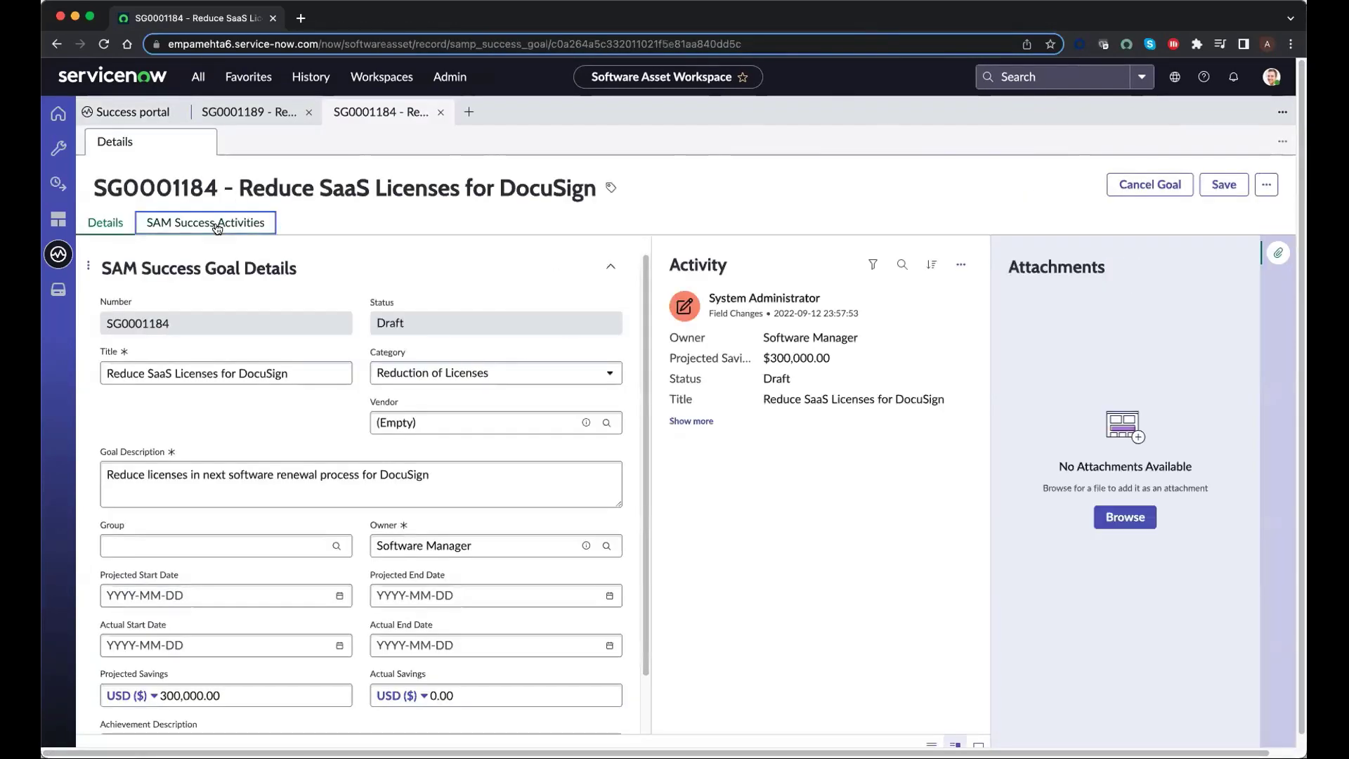
{"action": "left_click", "coordinate": [211, 222]}
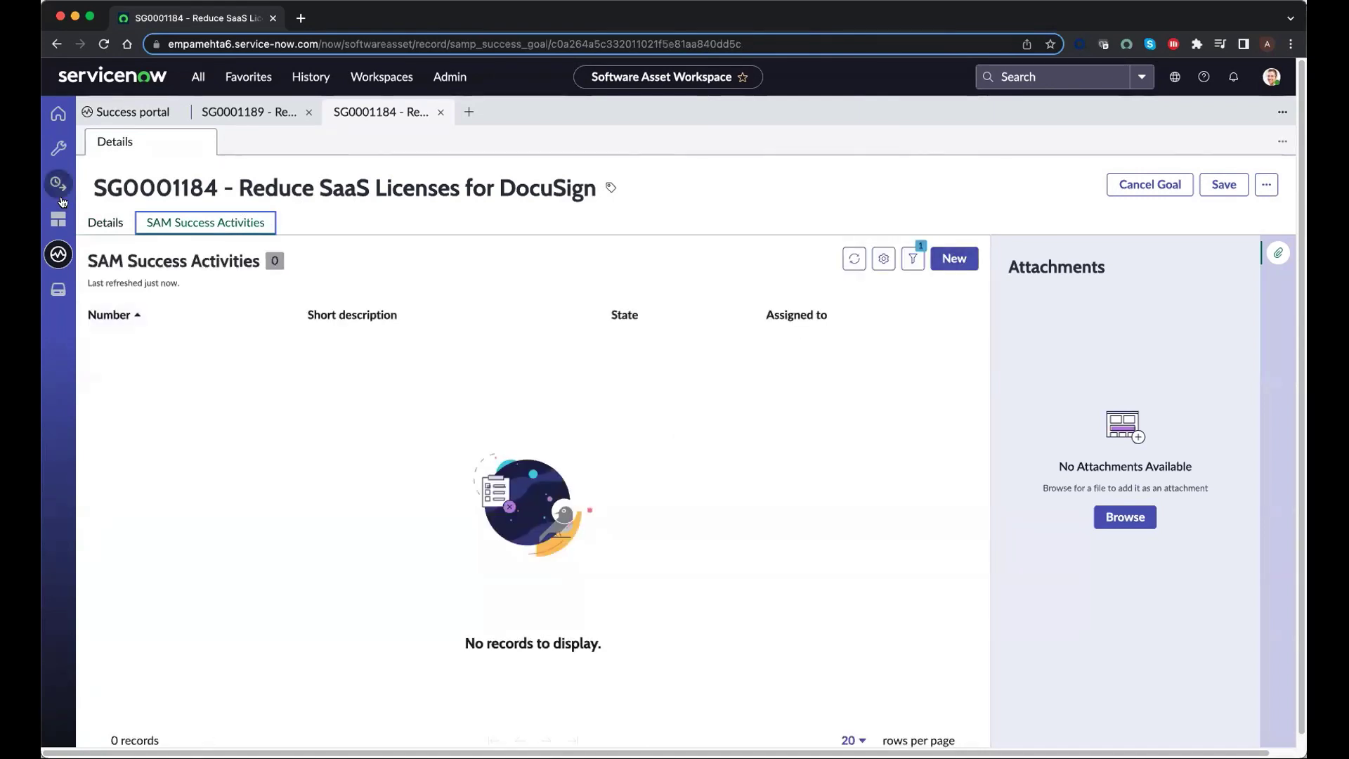
{"action": "left_click", "coordinate": [245, 223]}
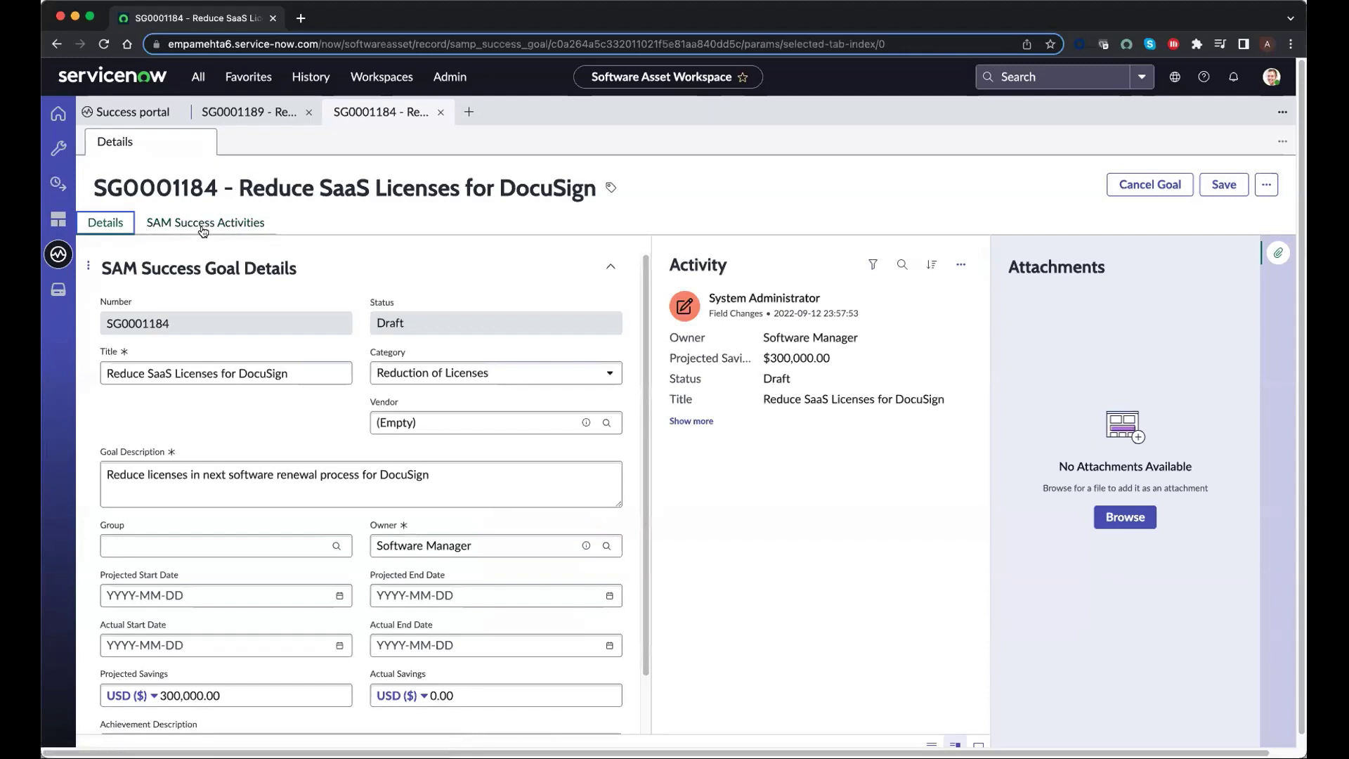
View the blank form for a new SAM success activity under the DocuSign goal, discard it and close the goal
{"action": "left_click", "coordinate": [952, 257]}
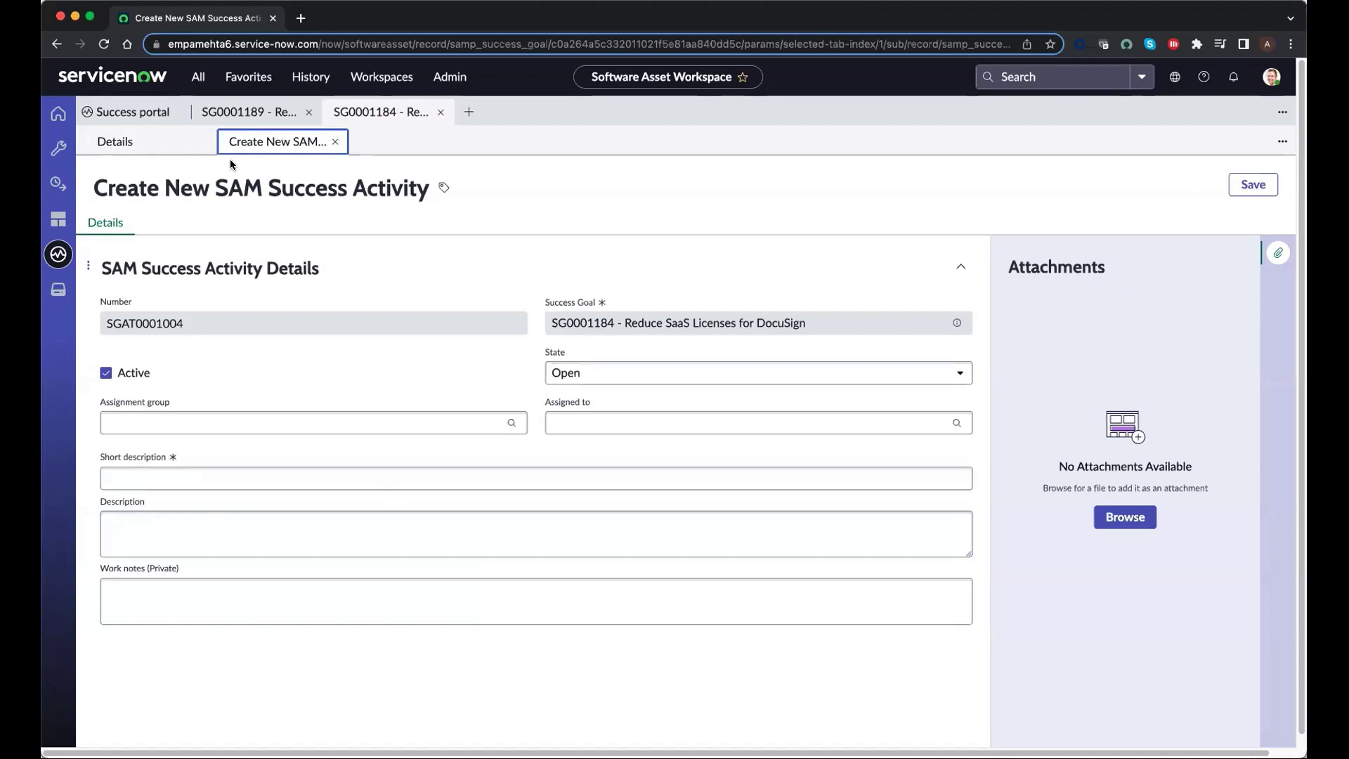
{"action": "left_click", "coordinate": [336, 142]}
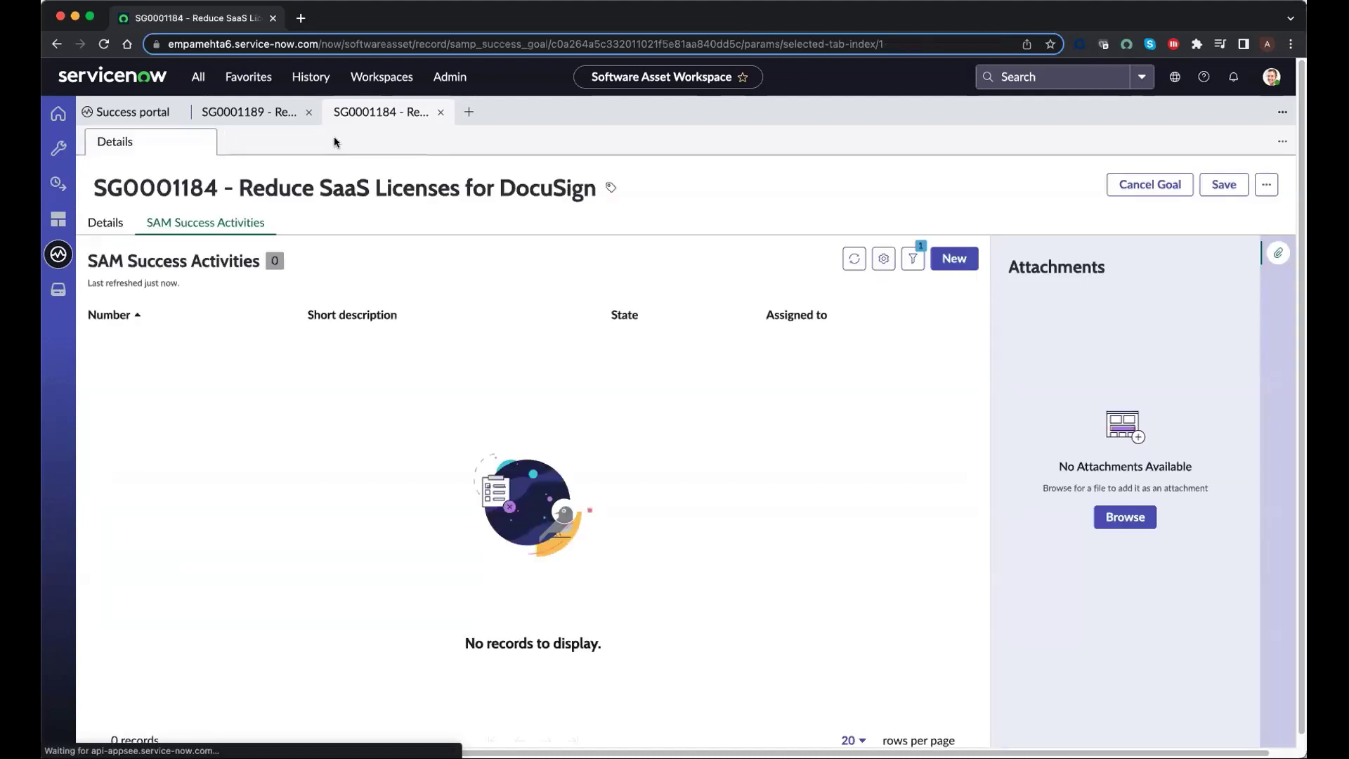
{"action": "left_click", "coordinate": [441, 113]}
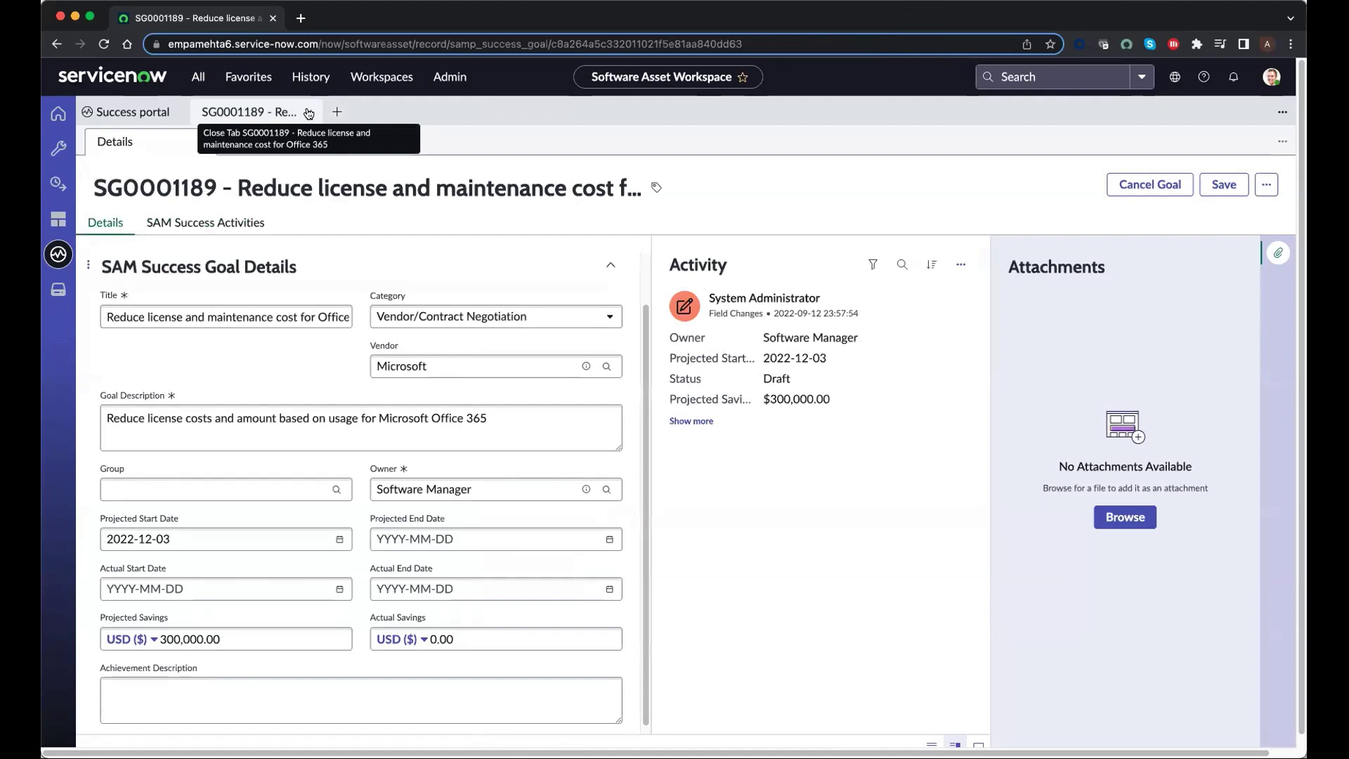
Close the "Reduce license and maintenance cost for Office 365" goal and the check suites list
{"action": "left_click", "coordinate": [309, 113]}
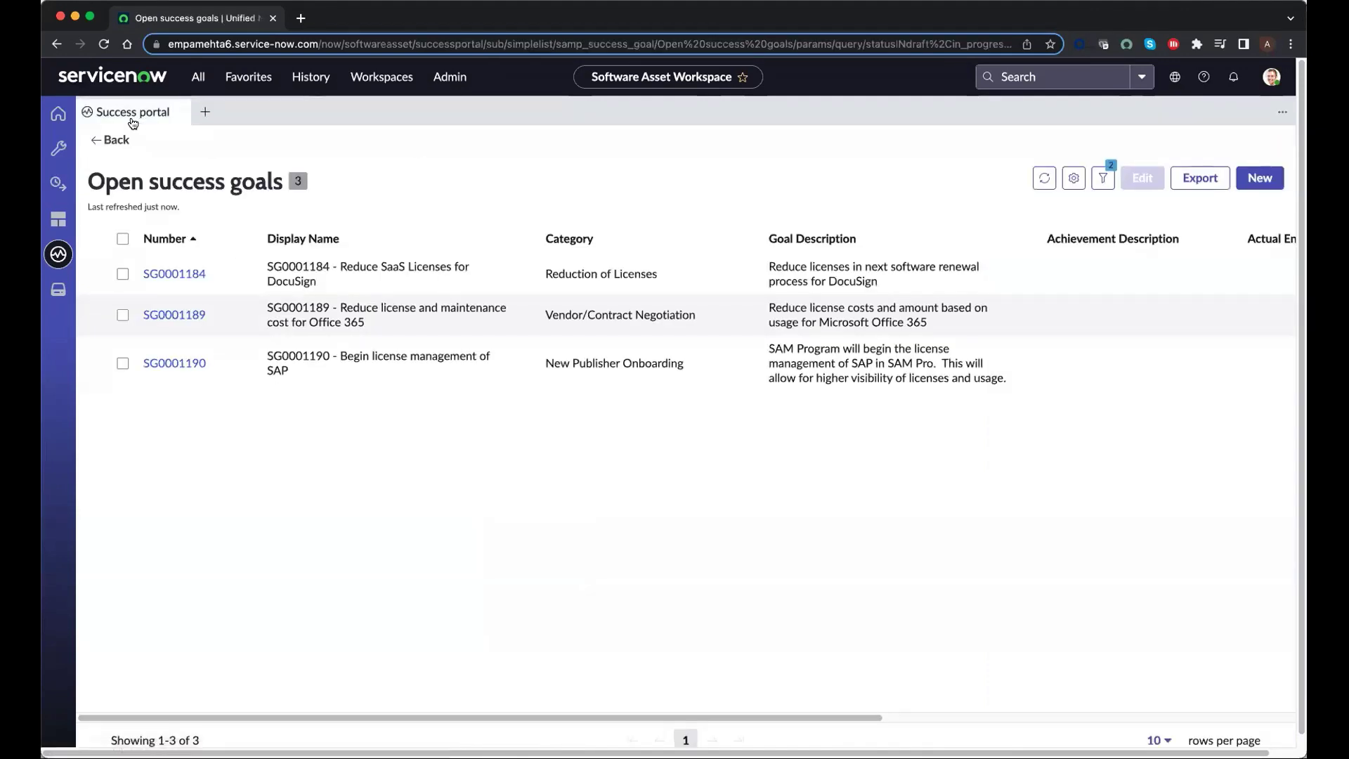
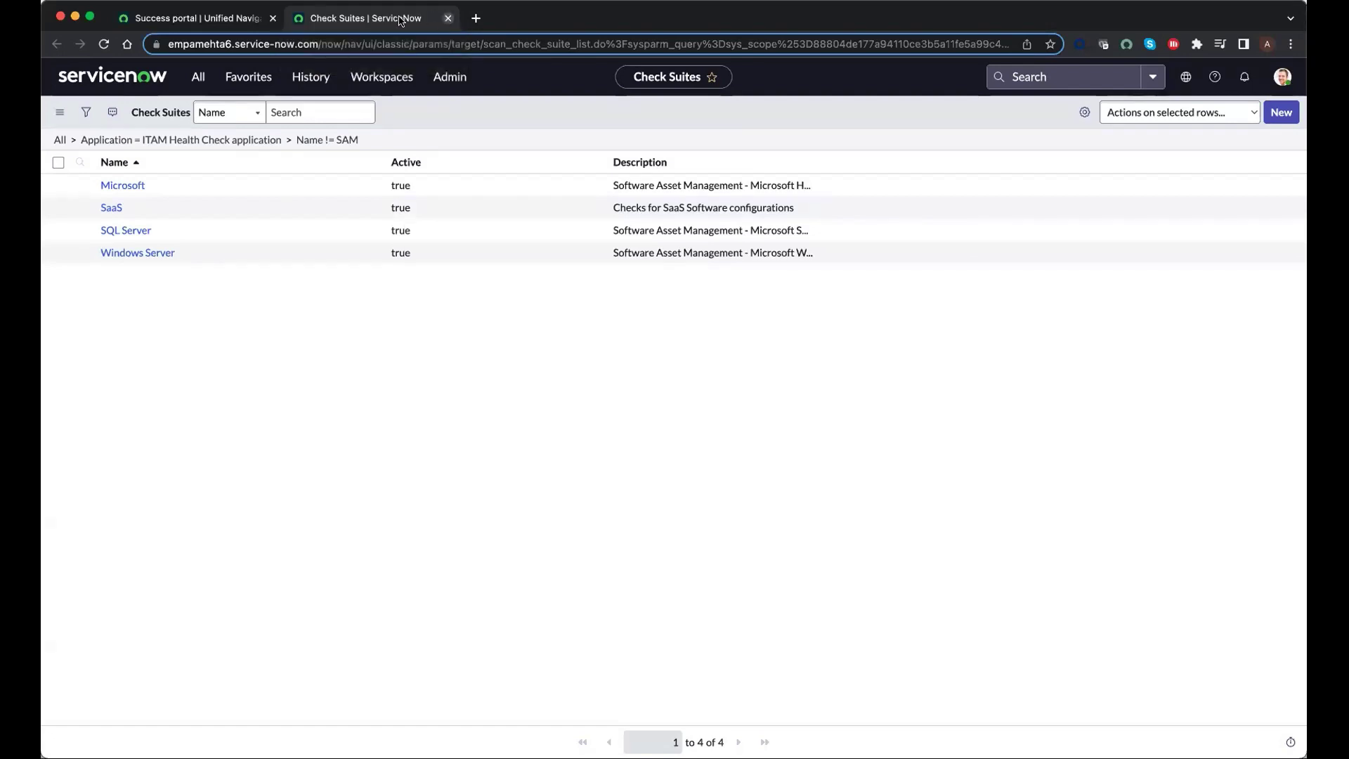
{"action": "left_click", "coordinate": [447, 18]}
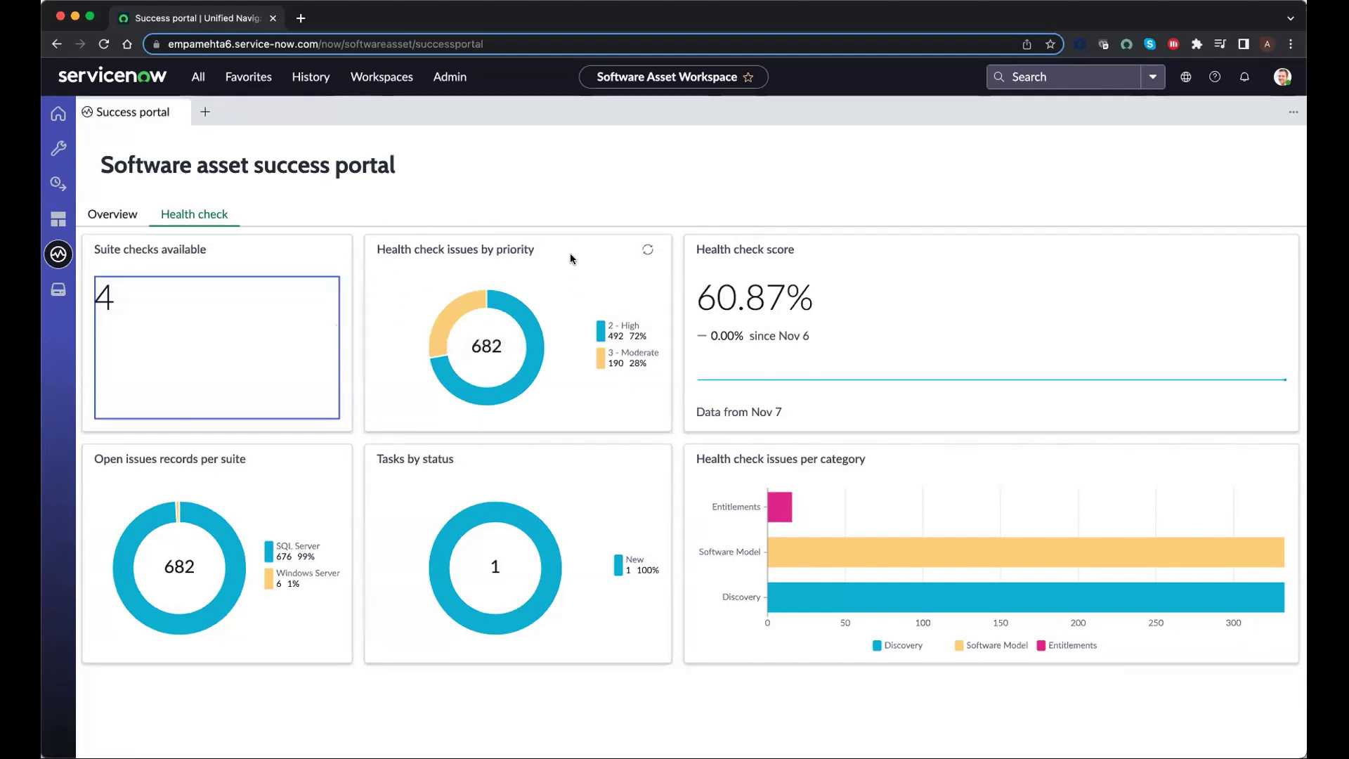
View the scan findings behind the 2 - High health check issues and return to the health check dashboard
{"action": "left_click", "coordinate": [524, 320]}
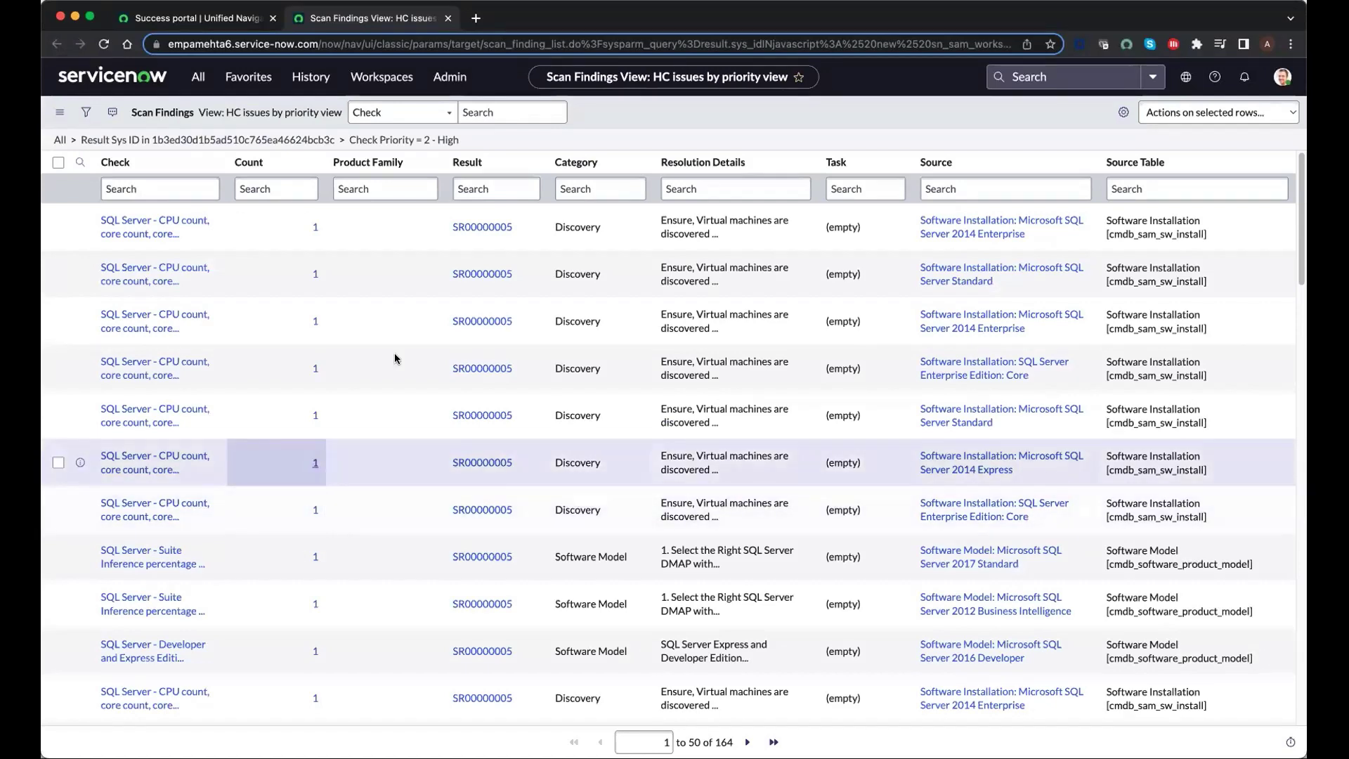
{"action": "left_click", "coordinate": [447, 17]}
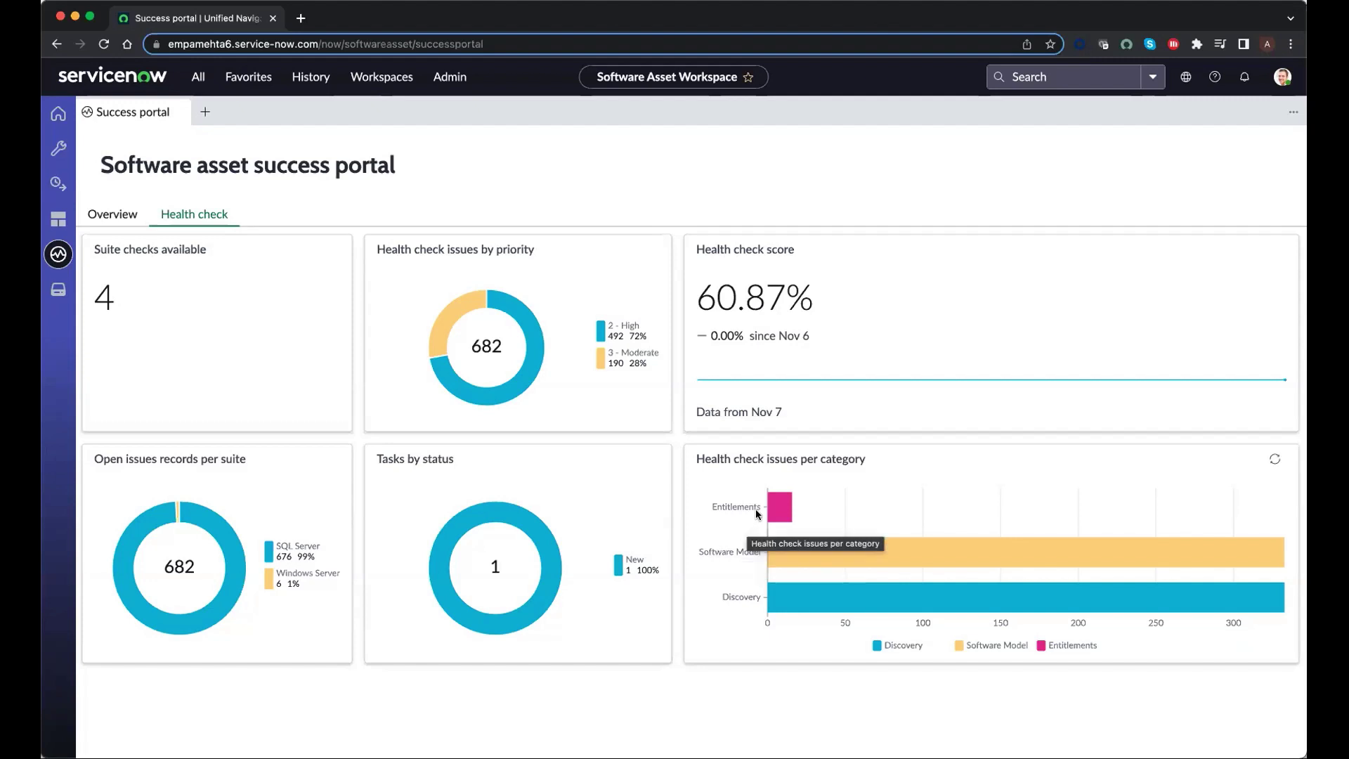
Review the scan findings in the Entitlements category of the health check issues, and close the list
{"action": "mouse_move", "coordinate": [778, 507]}
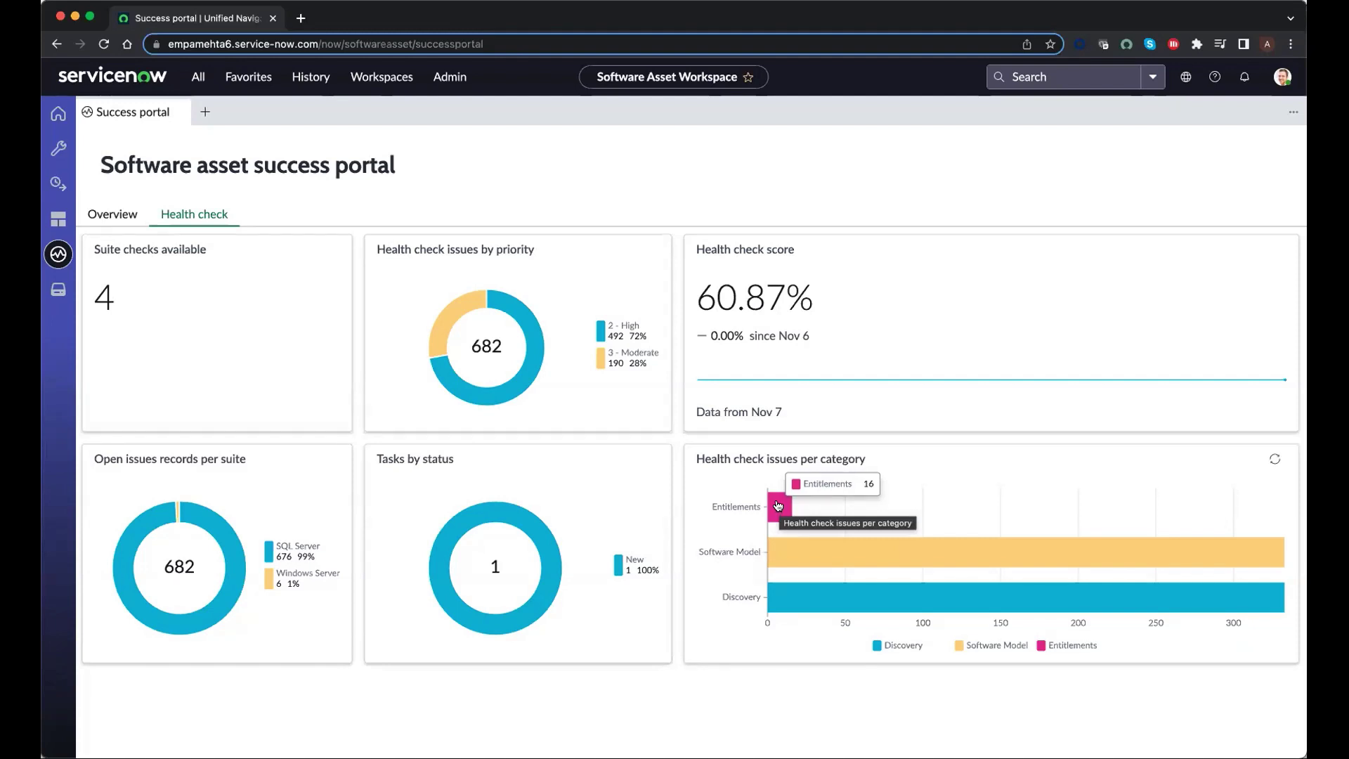
{"action": "left_click", "coordinate": [778, 506]}
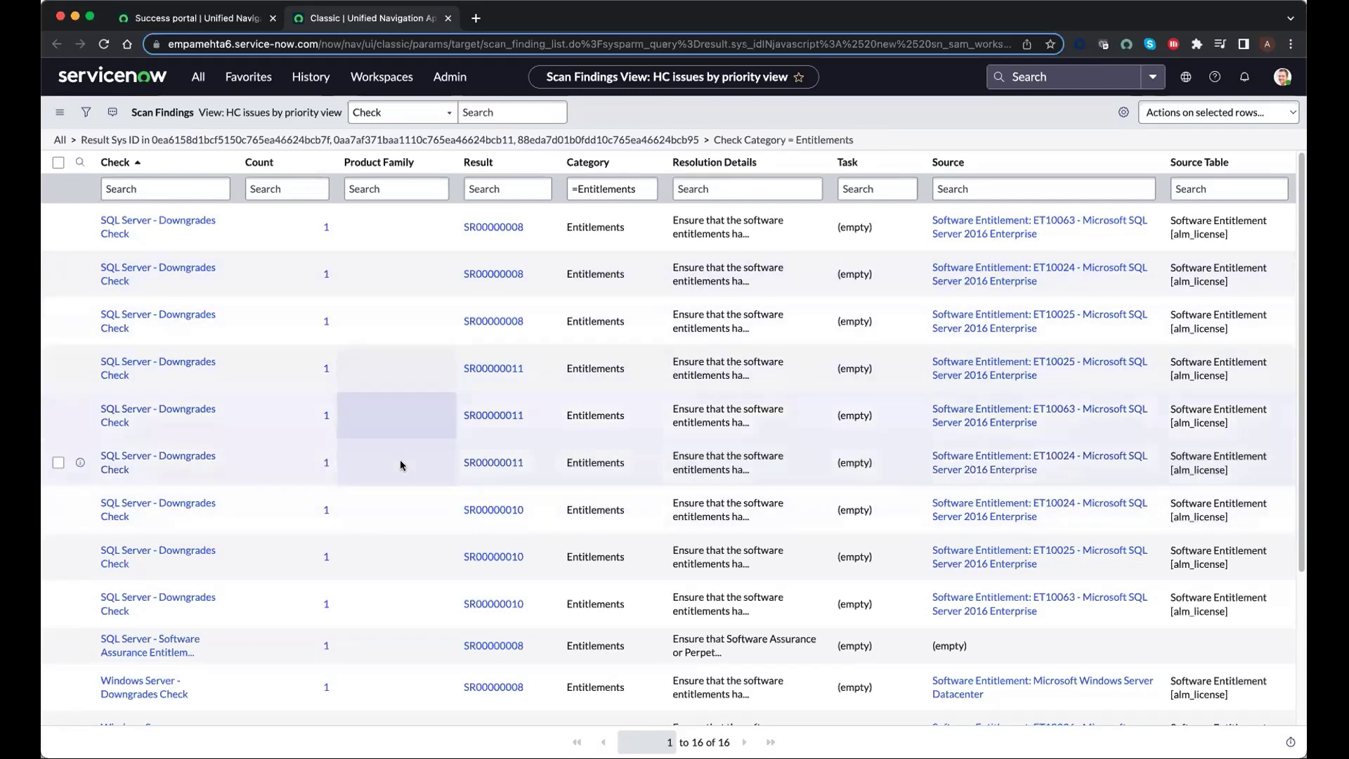
{"action": "scroll", "coordinate": [340, 537], "scroll_direction": "down", "scroll_amount": 2}
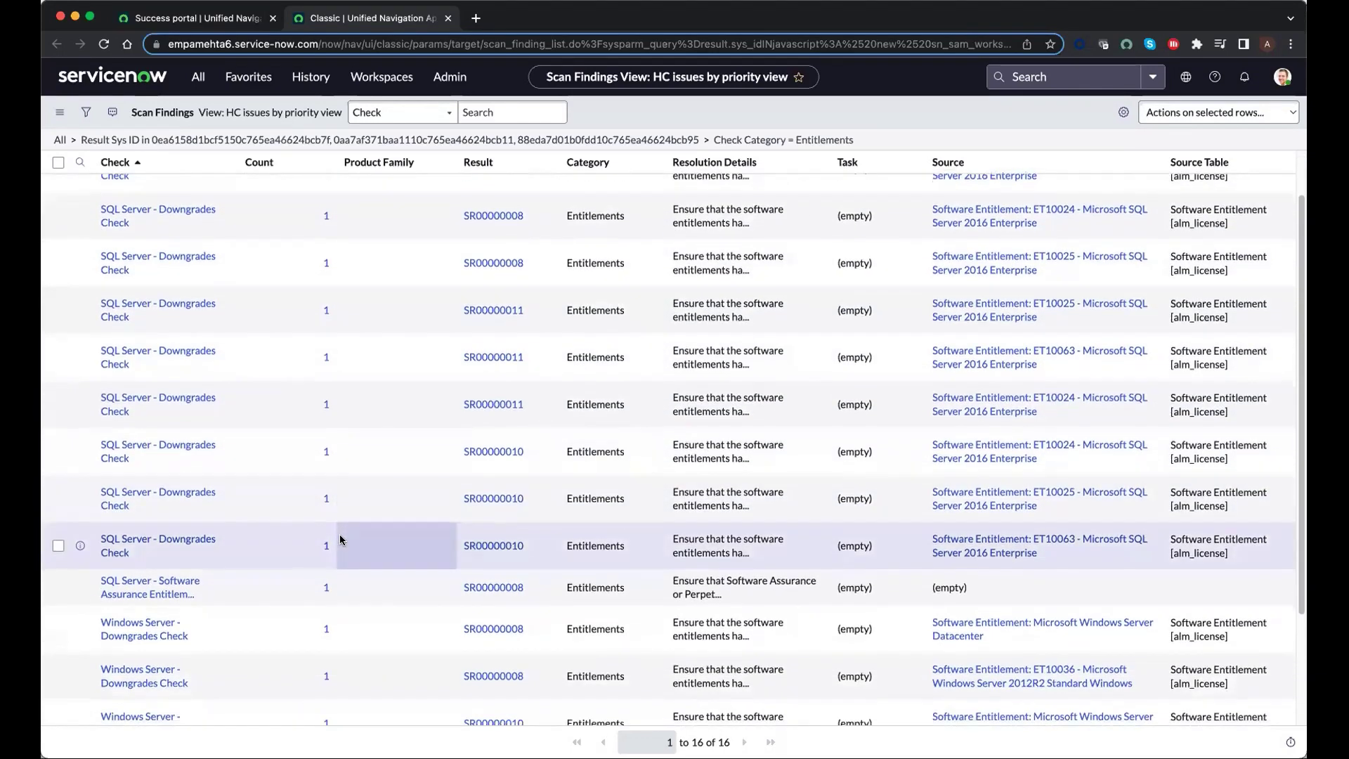
{"action": "scroll", "coordinate": [340, 539], "scroll_direction": "down", "scroll_amount": 3}
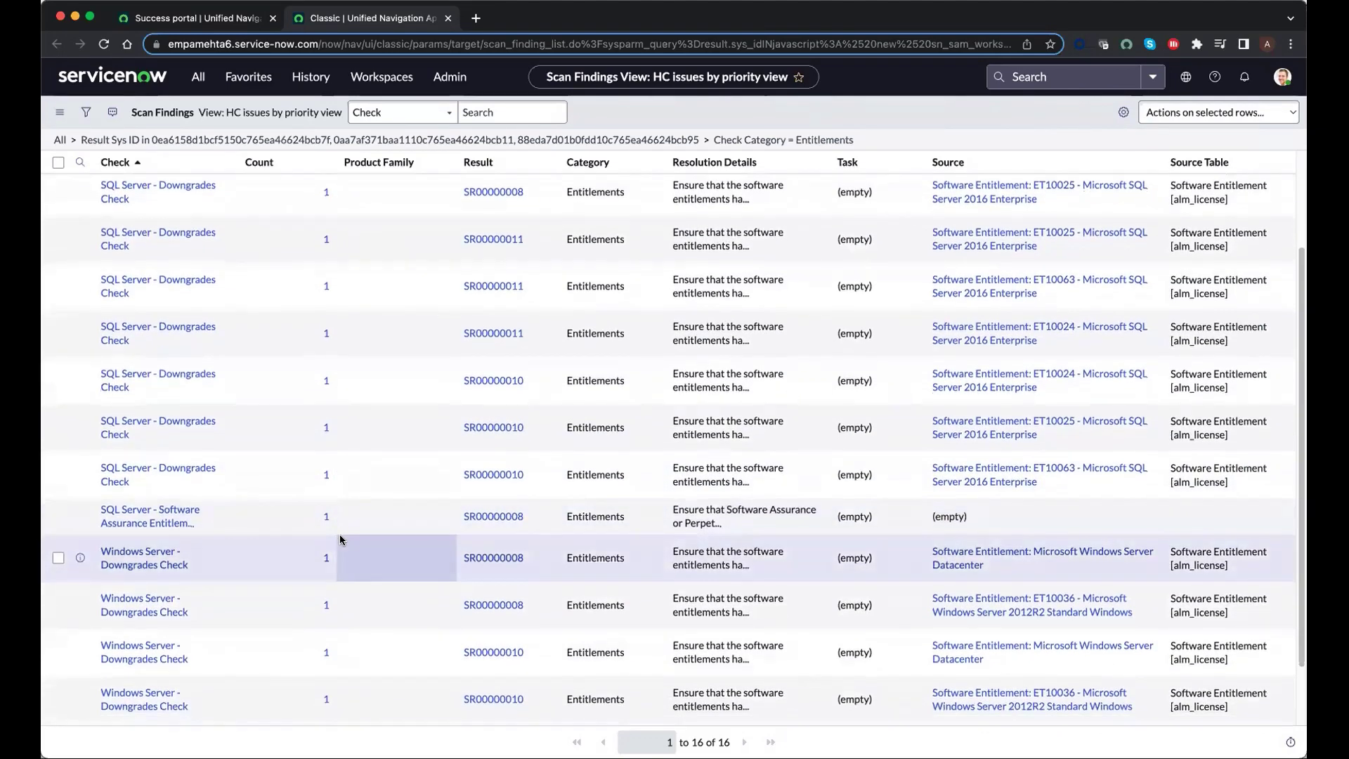
{"action": "scroll", "coordinate": [340, 539], "scroll_direction": "down", "scroll_amount": 1}
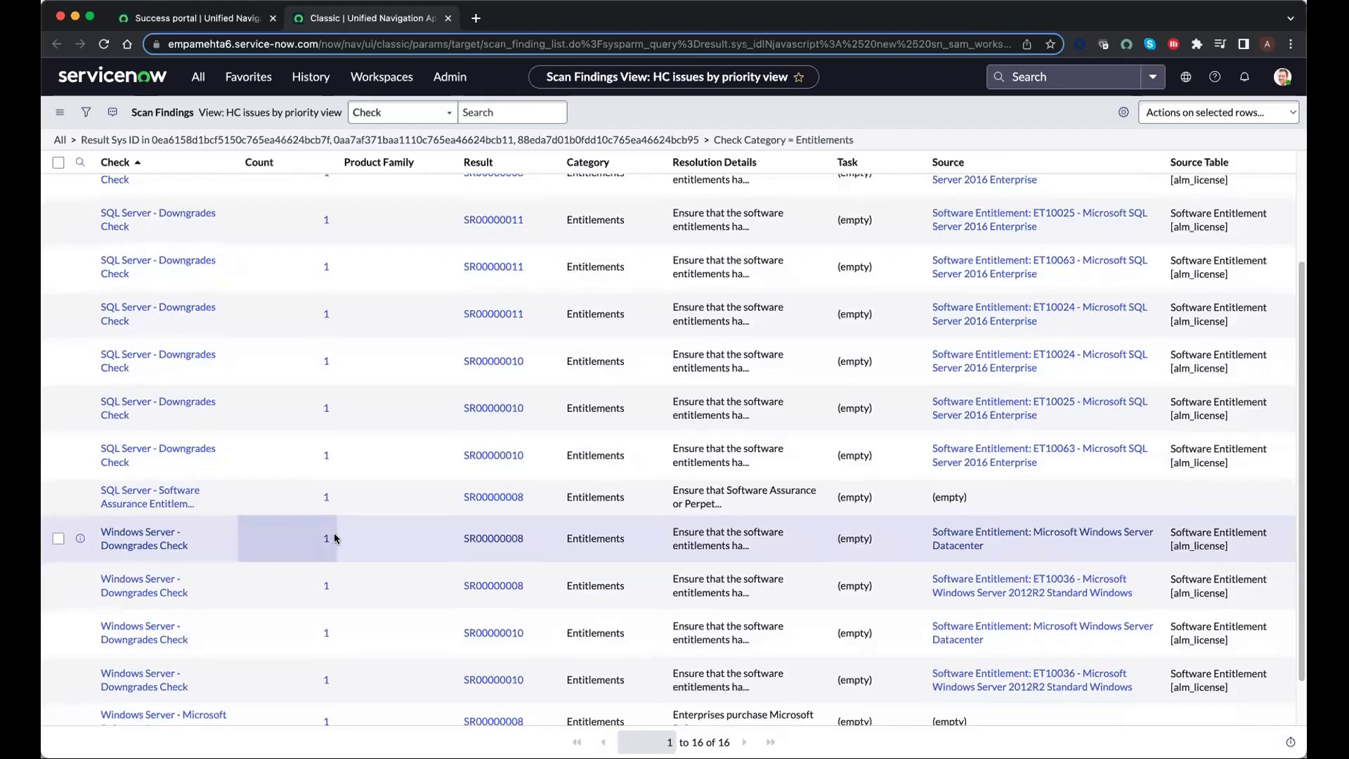
{"action": "scroll", "coordinate": [442, 588], "scroll_direction": "down", "scroll_amount": 1}
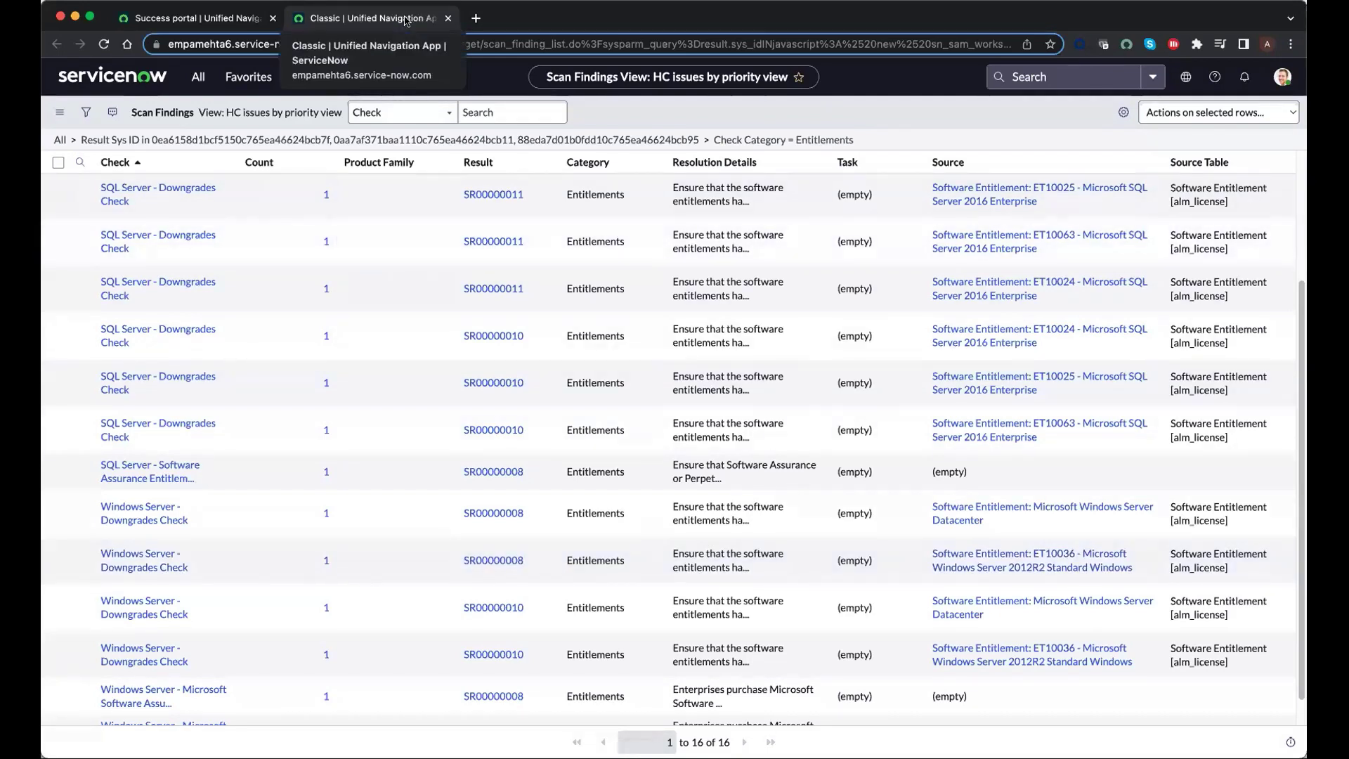
{"action": "left_click", "coordinate": [446, 18]}
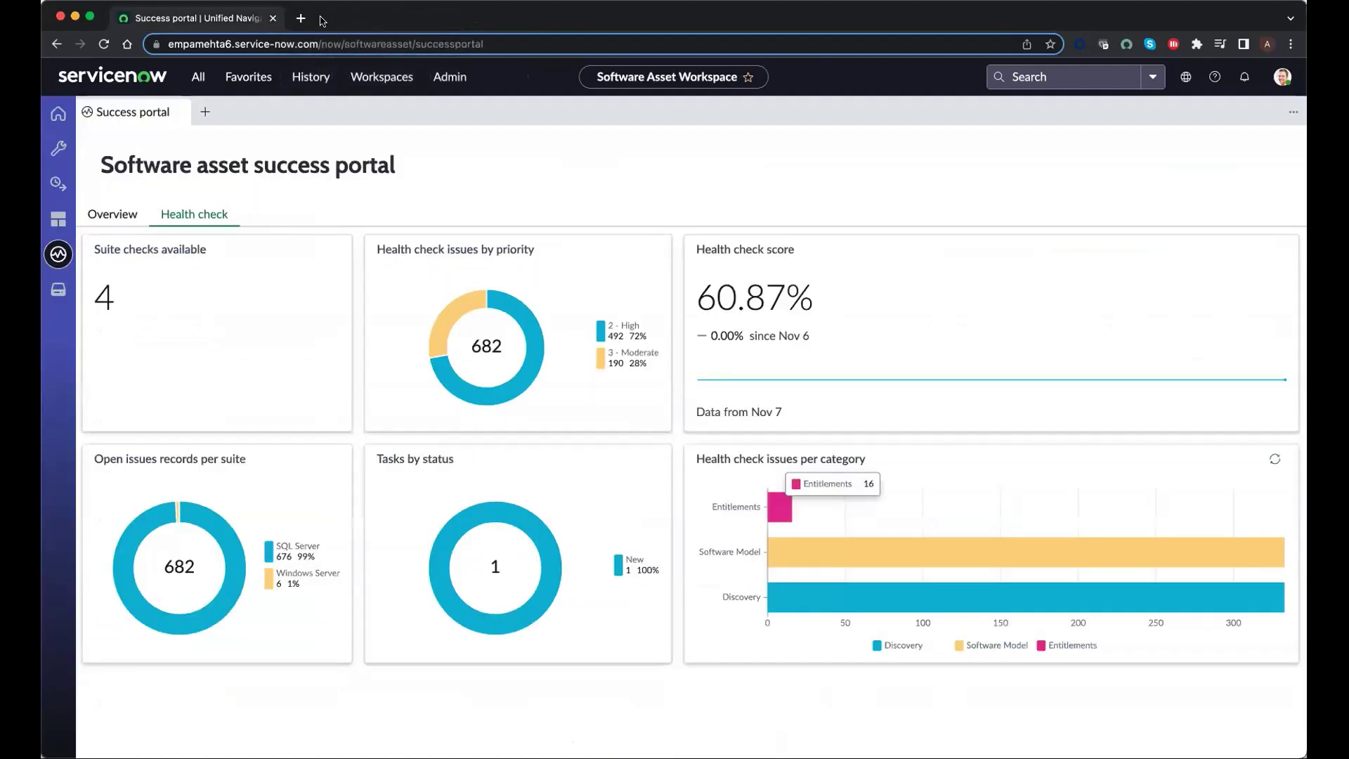
Open the first scan finding in the Discovery category of the health check issues, read its resolution details and close it
{"action": "left_click", "coordinate": [806, 600]}
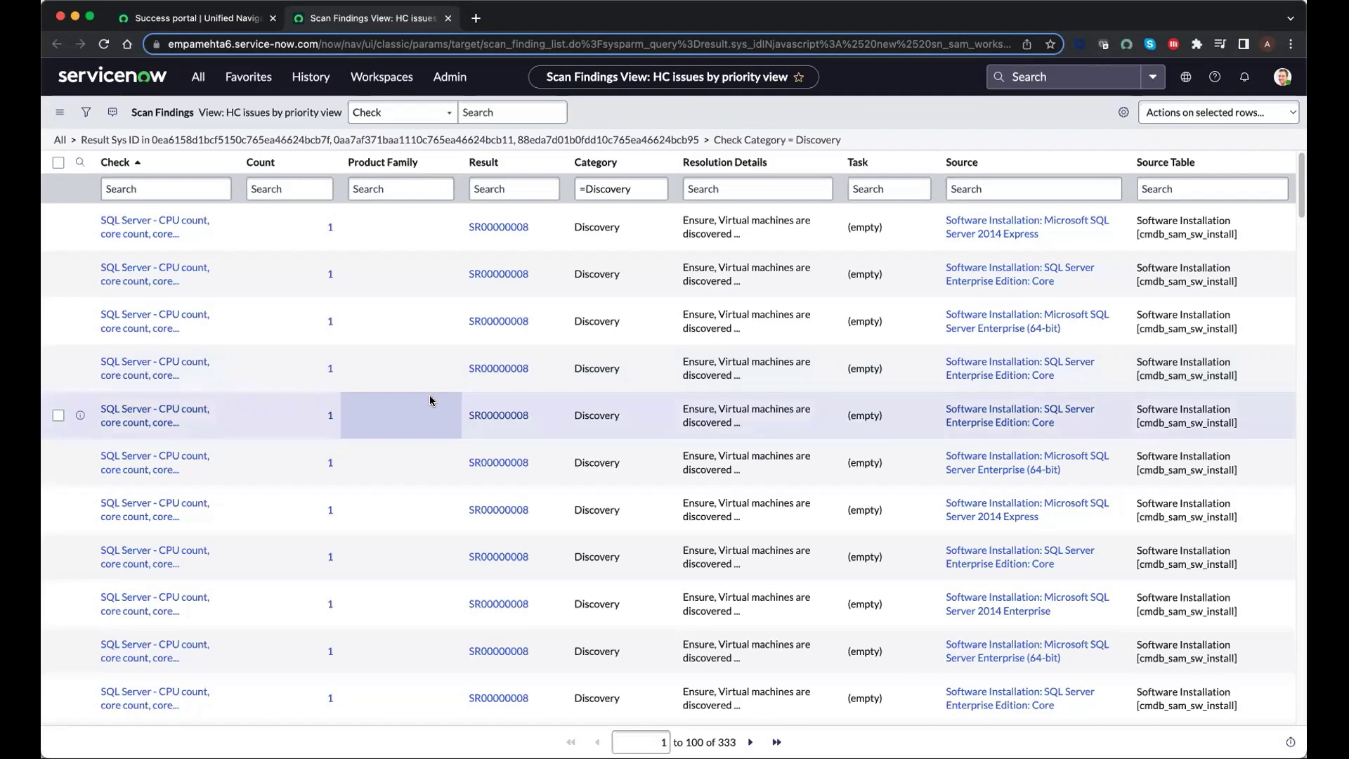
{"action": "scroll", "coordinate": [430, 401], "scroll_direction": "down", "scroll_amount": 1}
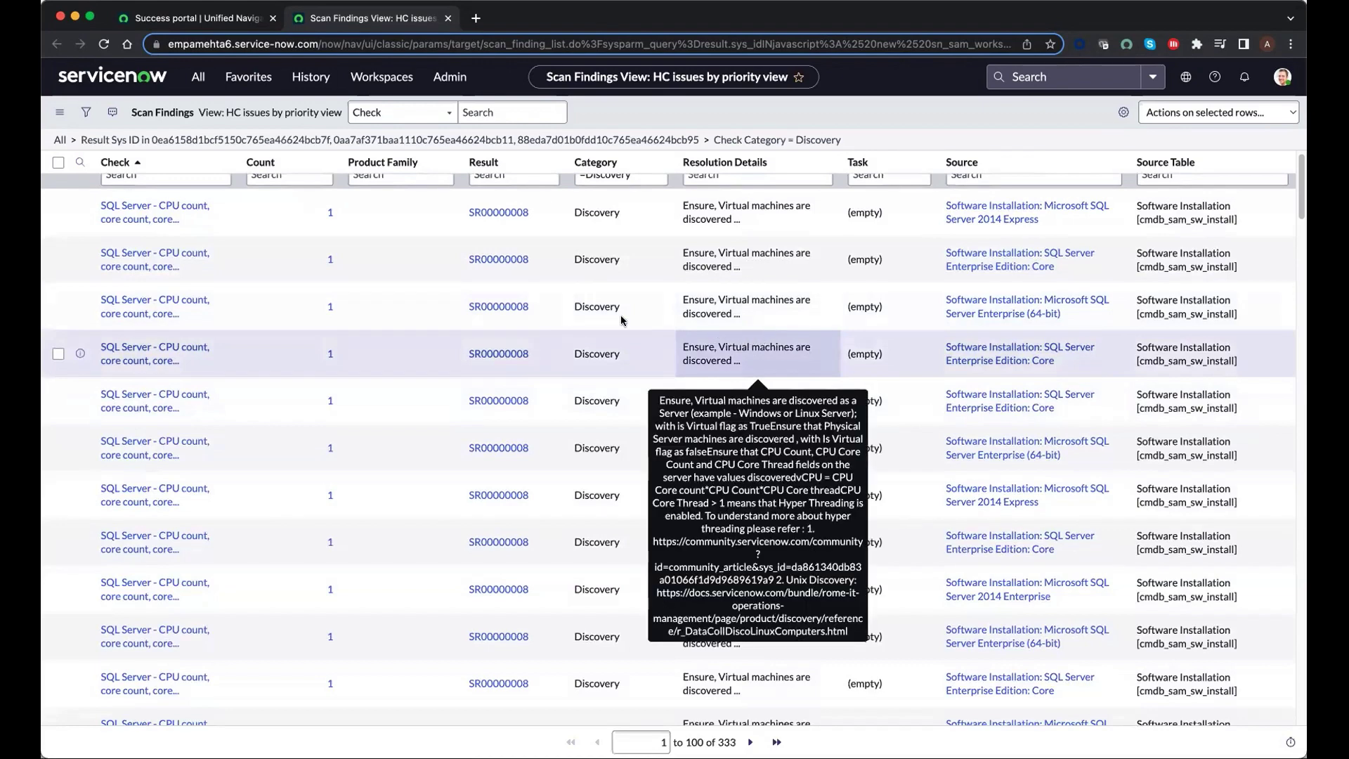
{"action": "left_click", "coordinate": [80, 211]}
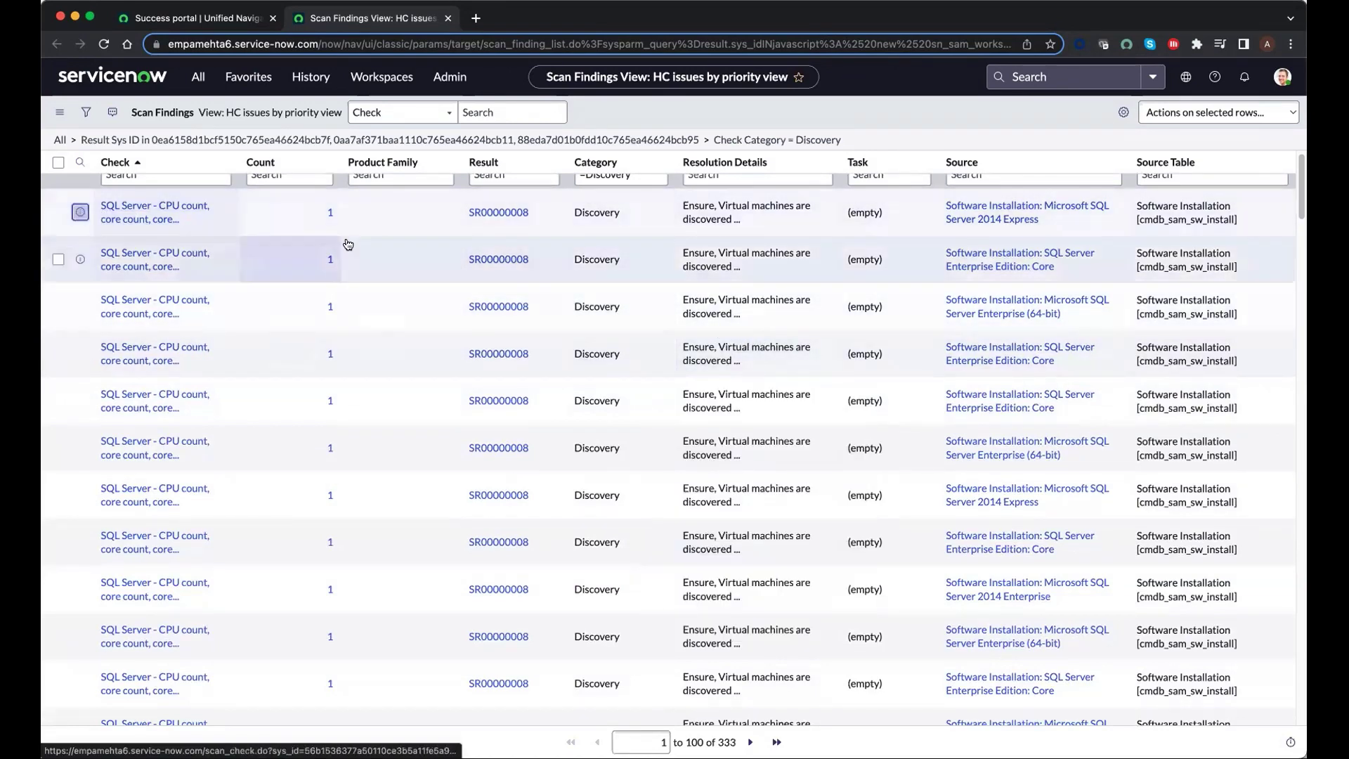
{"action": "key", "text": "Return"}
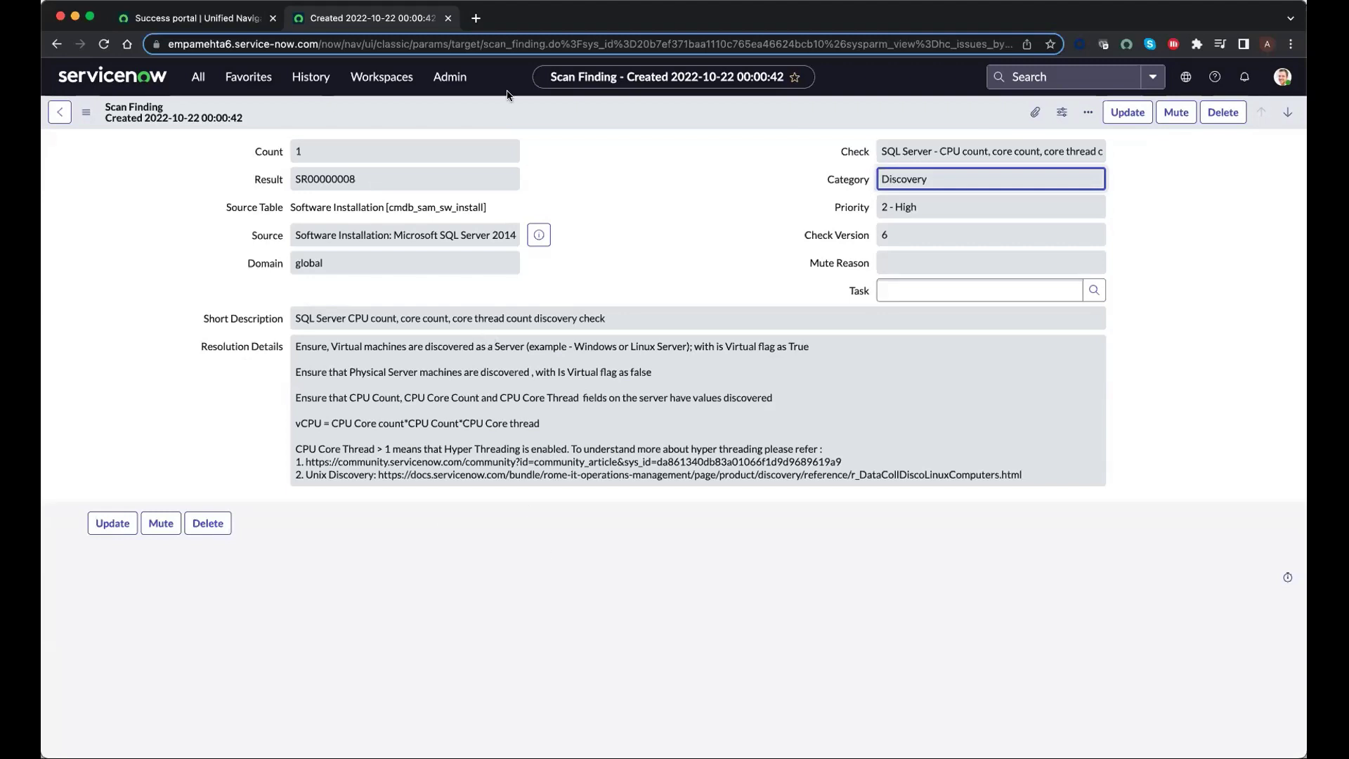
{"action": "left_click", "coordinate": [447, 18]}
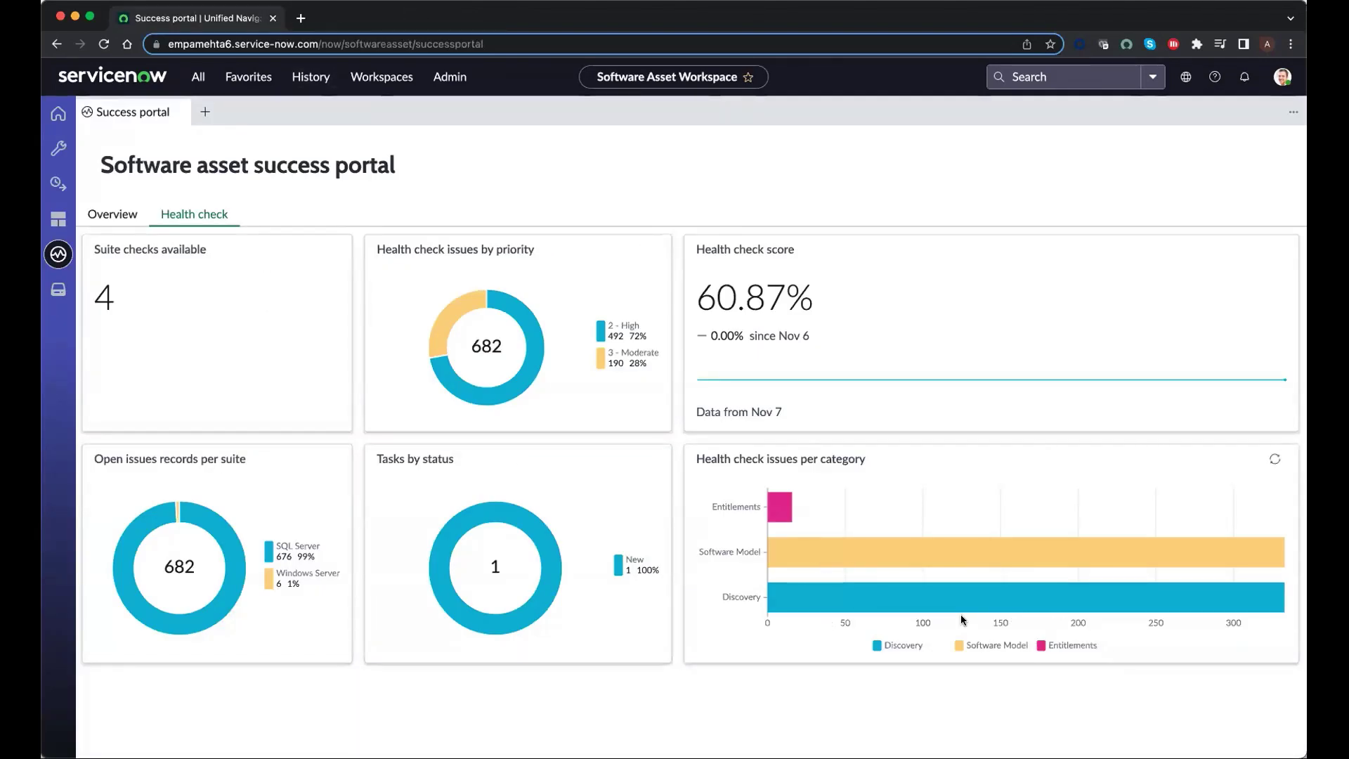
Revisit the scan findings for the 2 - High slice of health check issues by priority, and close them
{"action": "mouse_move", "coordinate": [966, 618]}
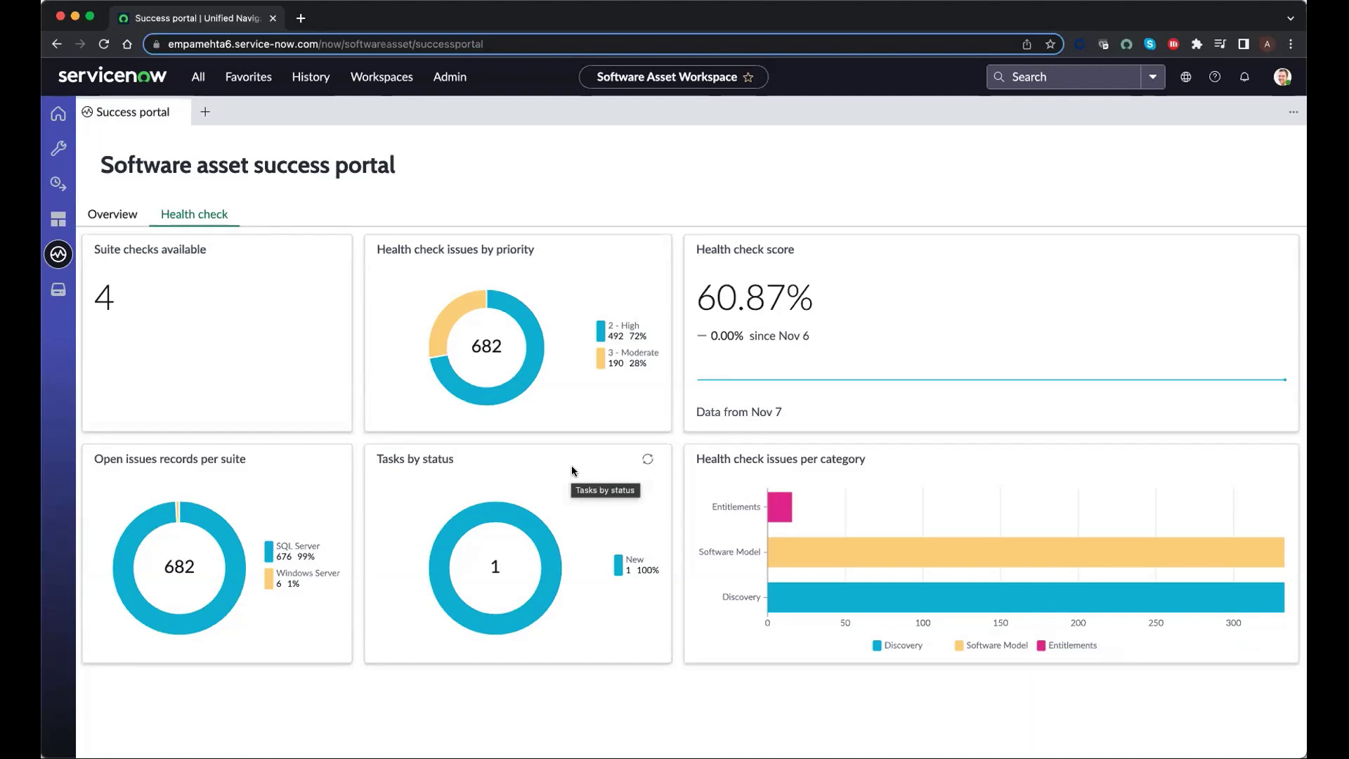
{"action": "mouse_move", "coordinate": [530, 340]}
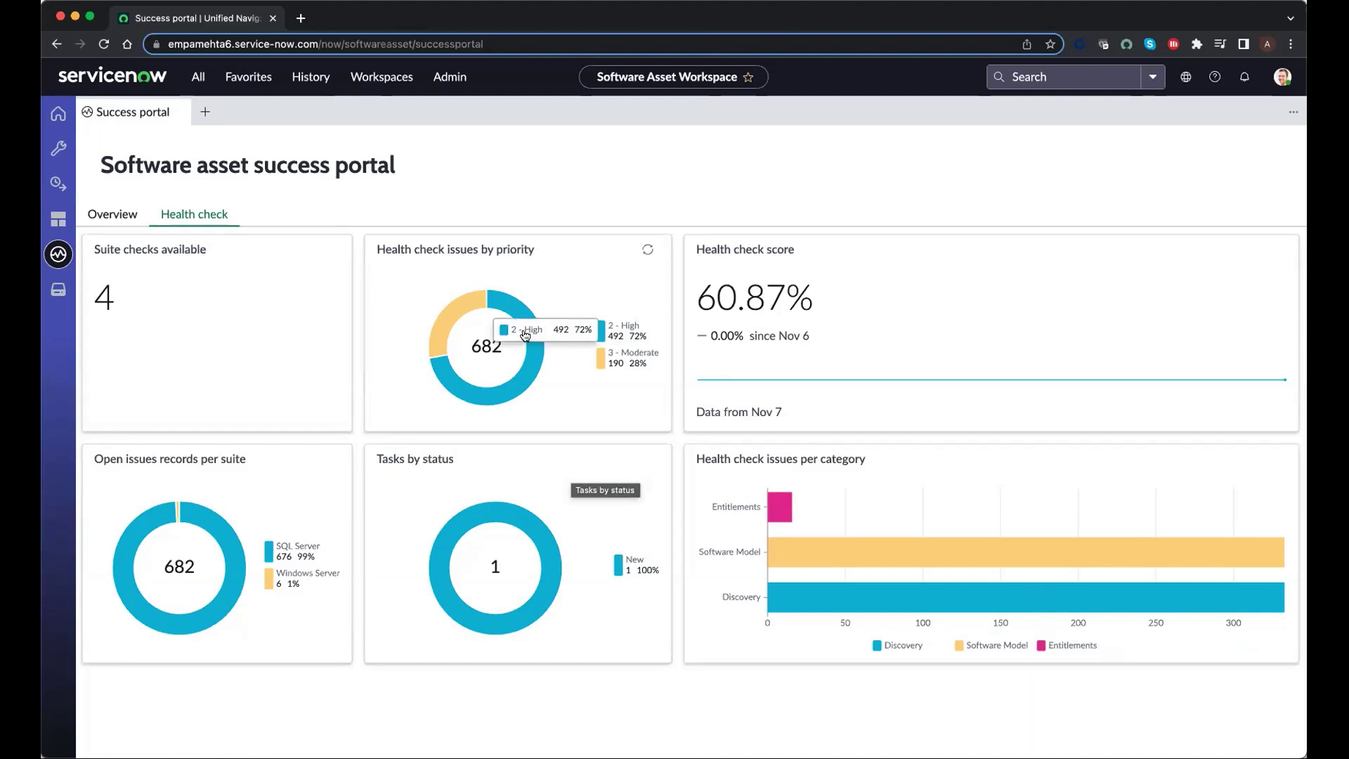
{"action": "left_click", "coordinate": [526, 372]}
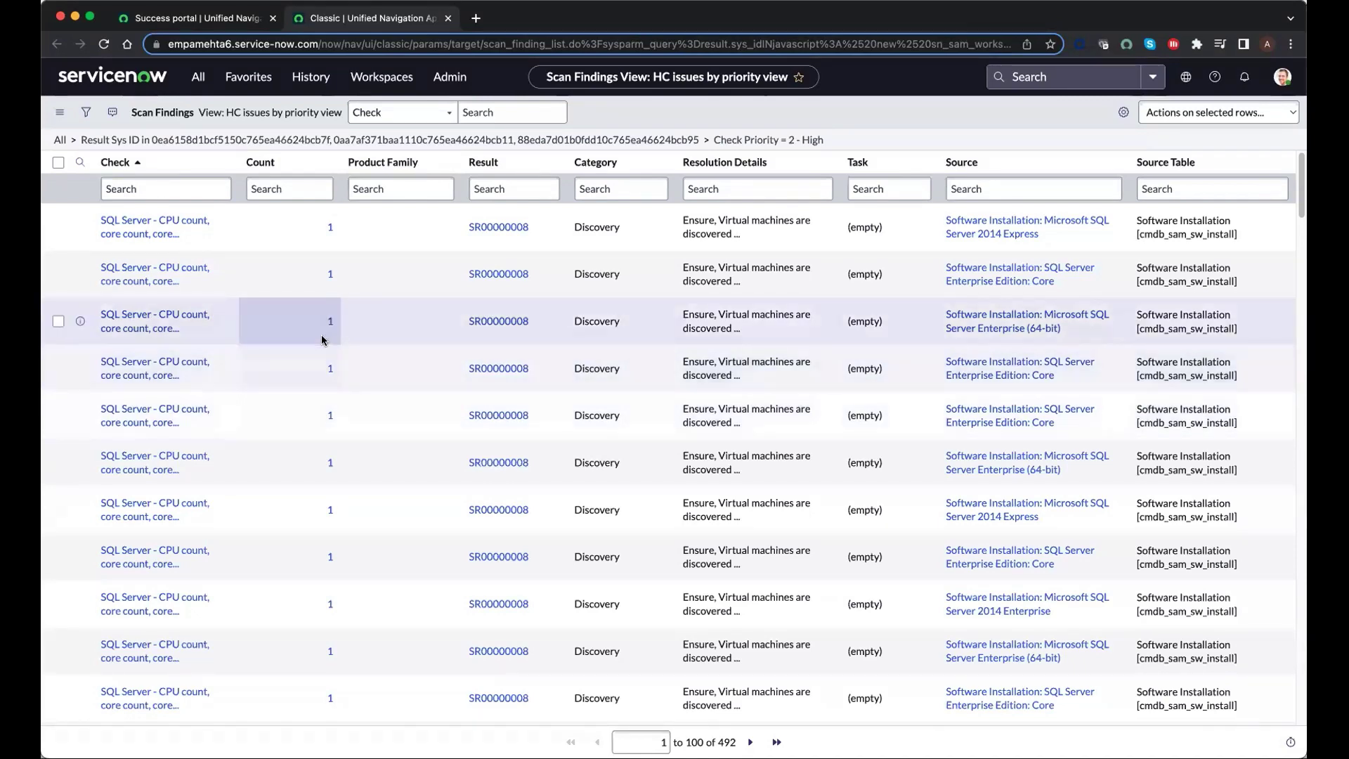
{"action": "left_click", "coordinate": [448, 18]}
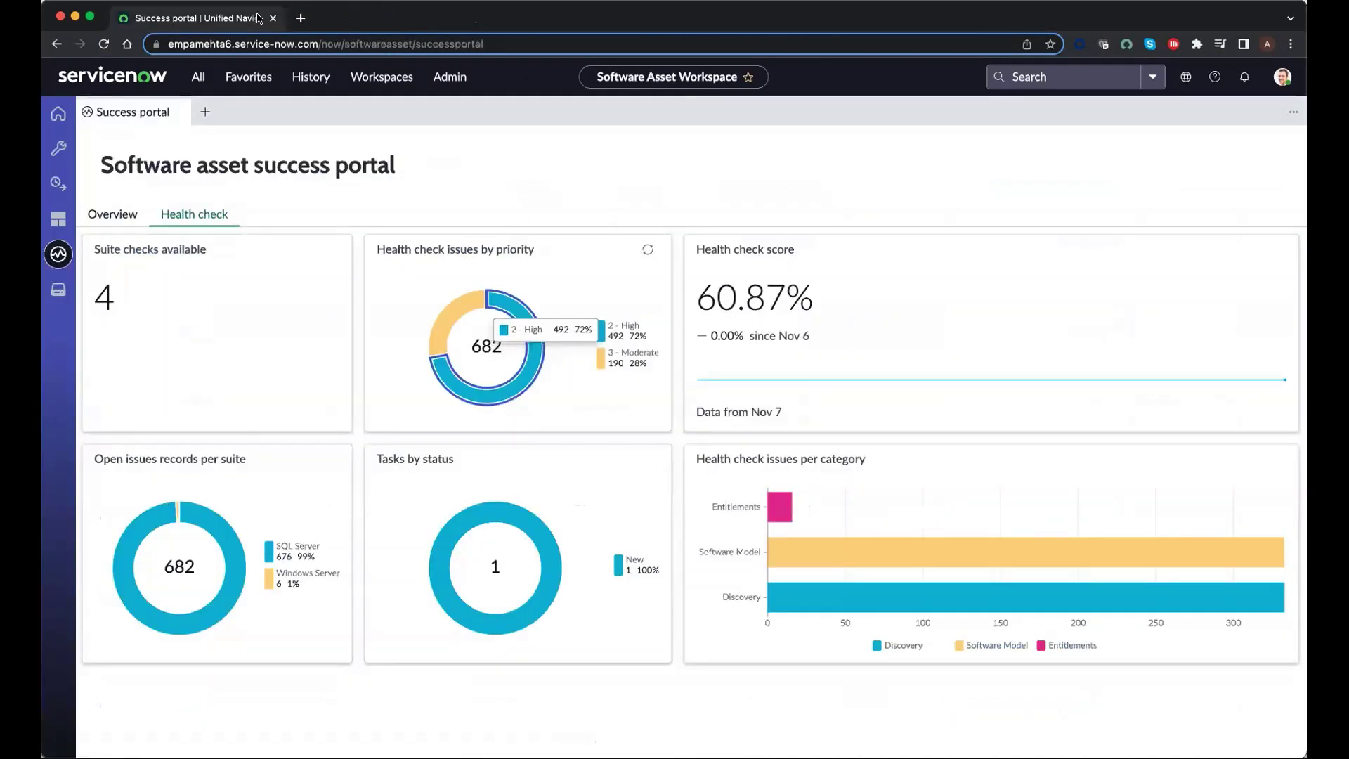
Open the SQL Server check suite from the available suite checks and review its list of checks
{"action": "left_click", "coordinate": [151, 338]}
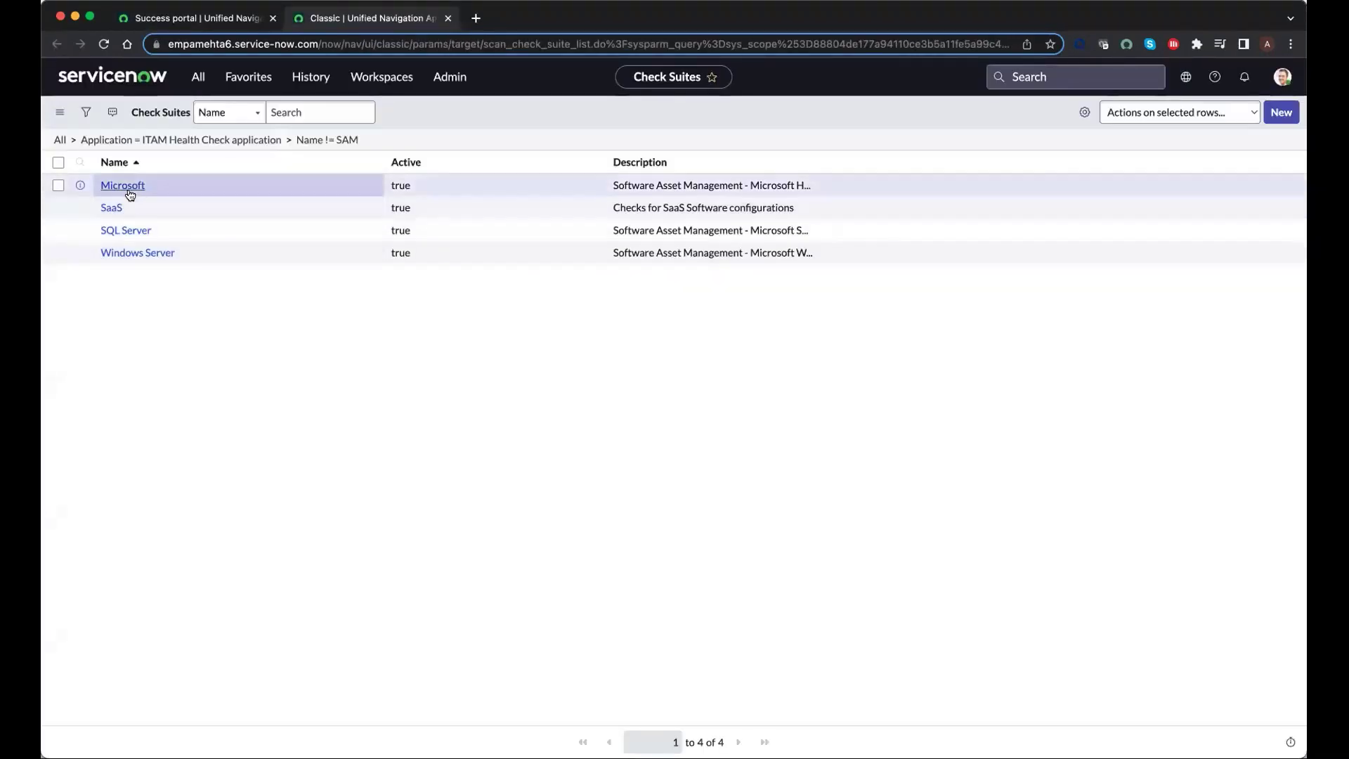
{"action": "left_click", "coordinate": [125, 230]}
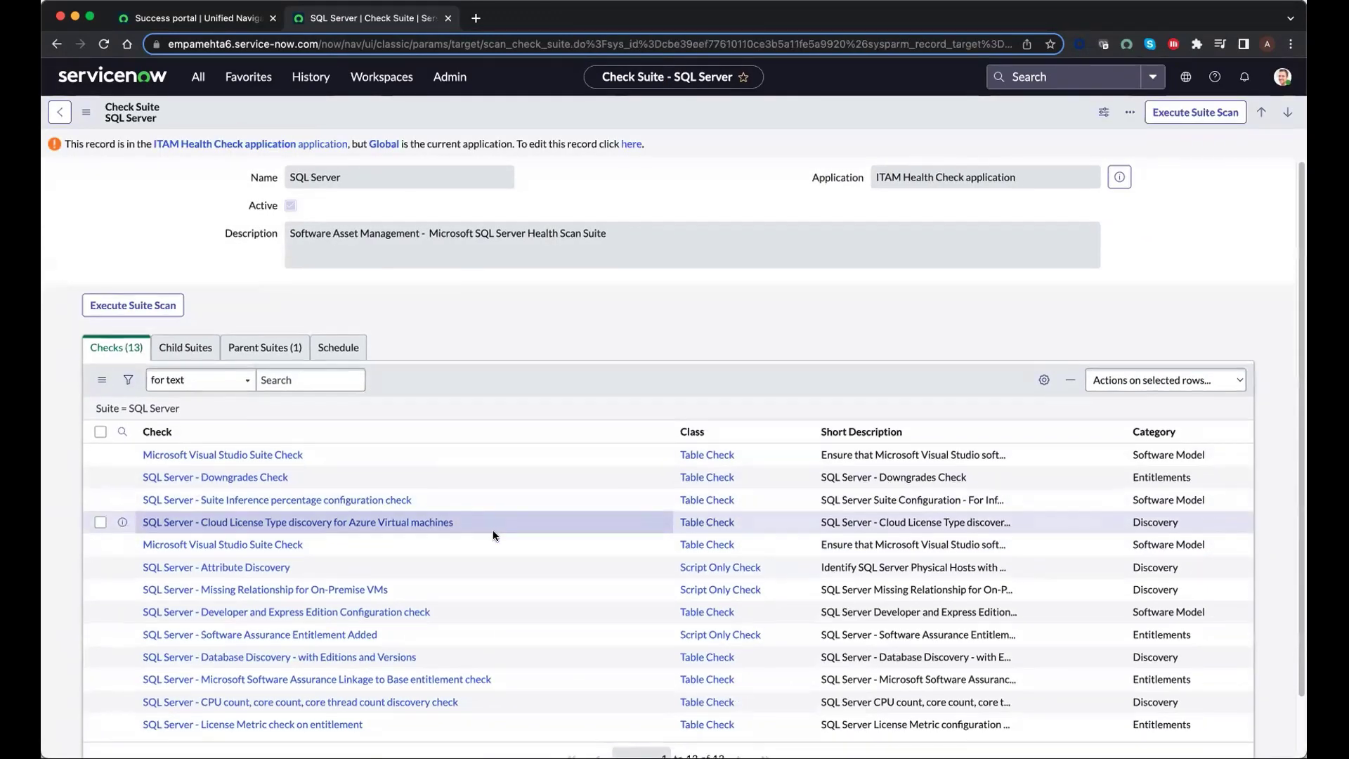
{"action": "scroll", "coordinate": [492, 530], "scroll_direction": "down", "scroll_amount": 2}
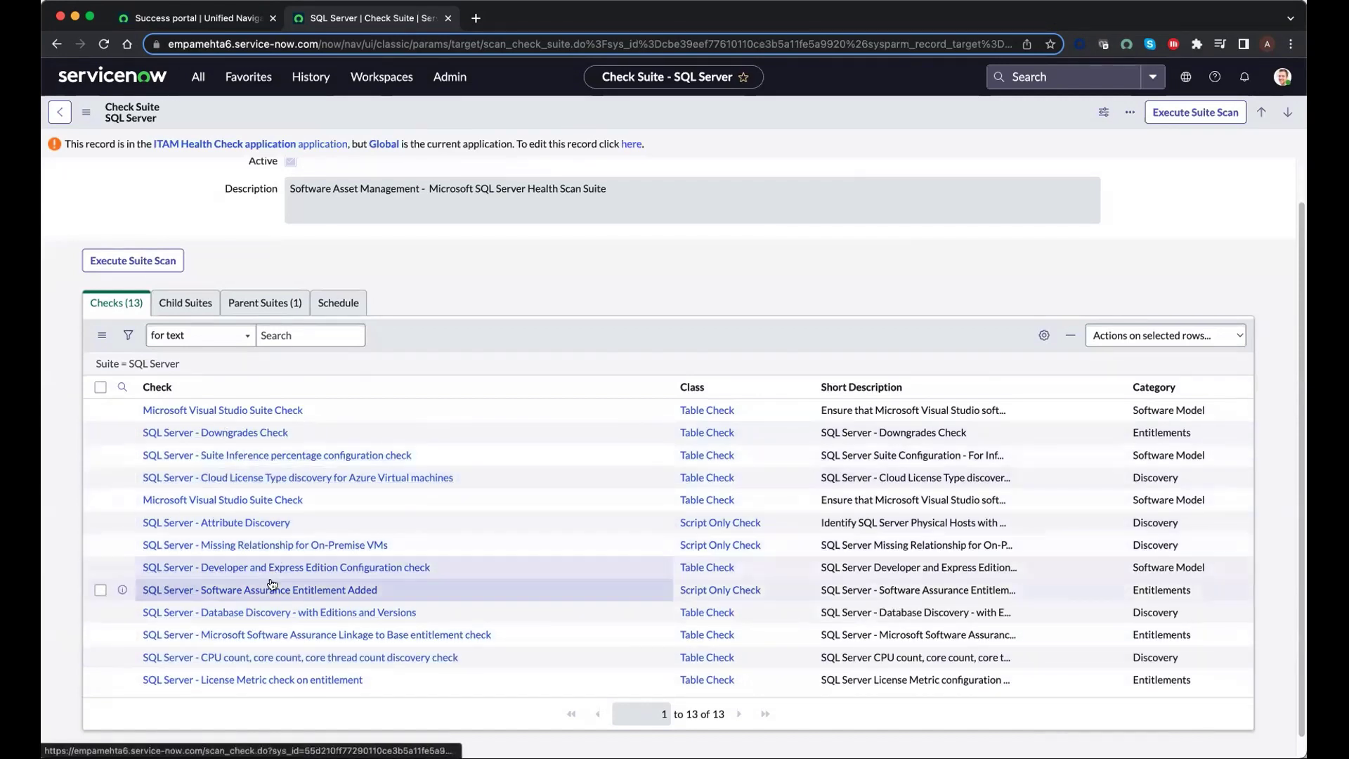
View the "SQL Server - License Metric check on entitlement" check, highlight its conditions text, and close the record
{"action": "left_click", "coordinate": [277, 681]}
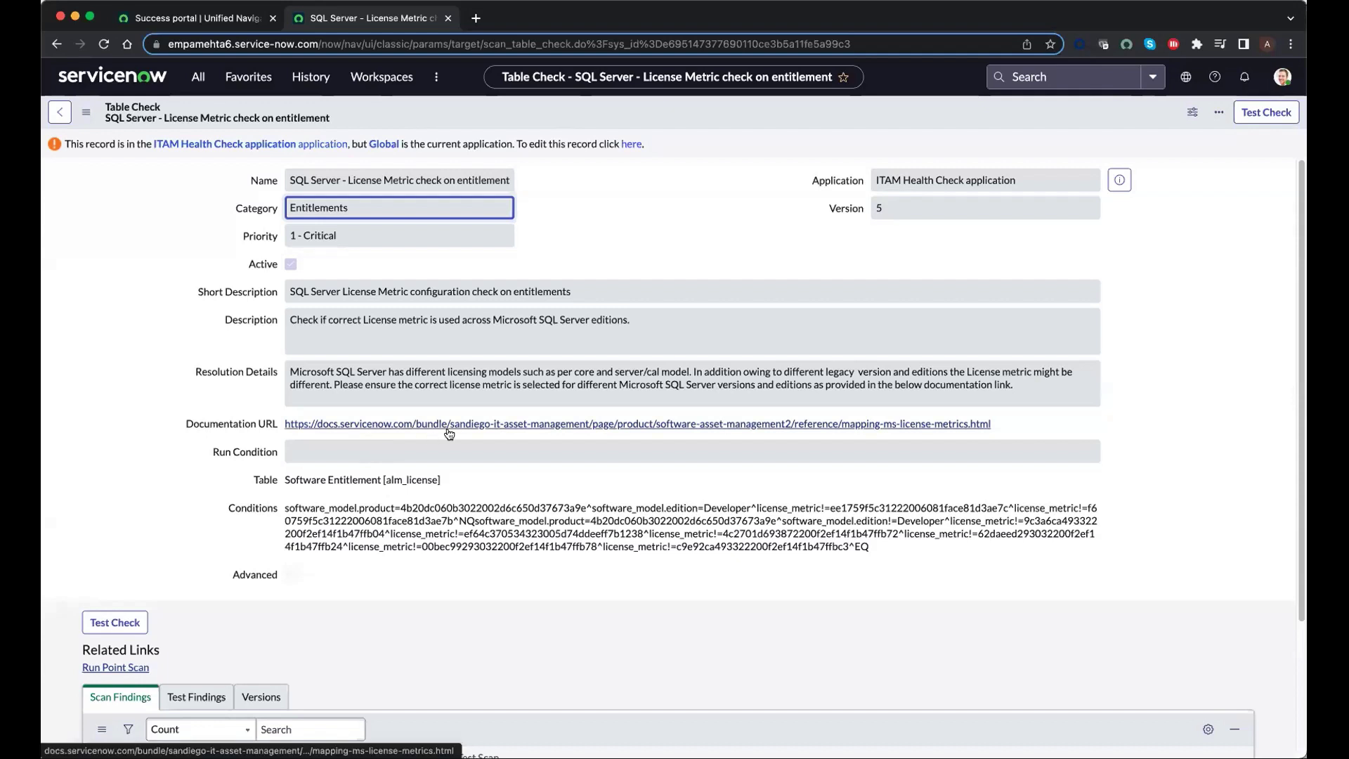
{"action": "left_click_drag", "start_coordinate": [286, 505], "coordinate": [897, 551]}
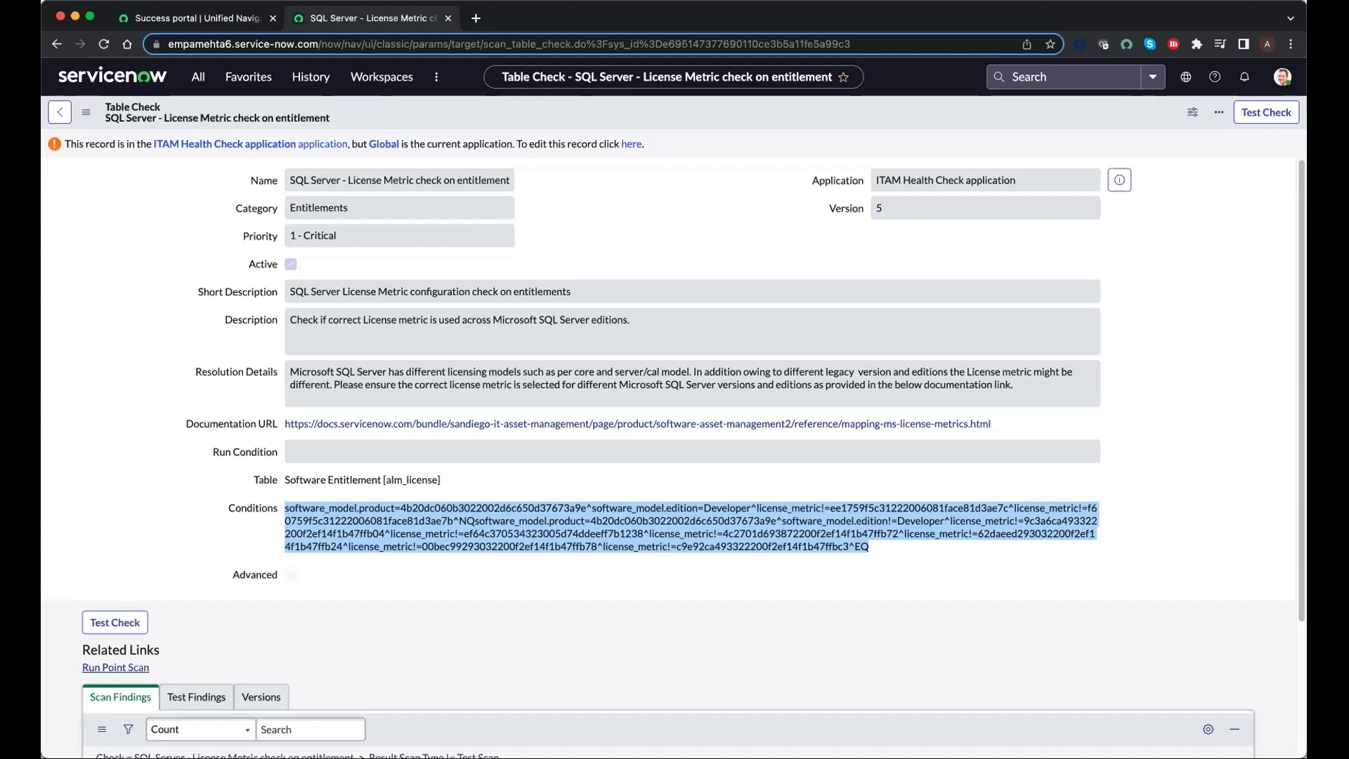
{"action": "left_click", "coordinate": [445, 18]}
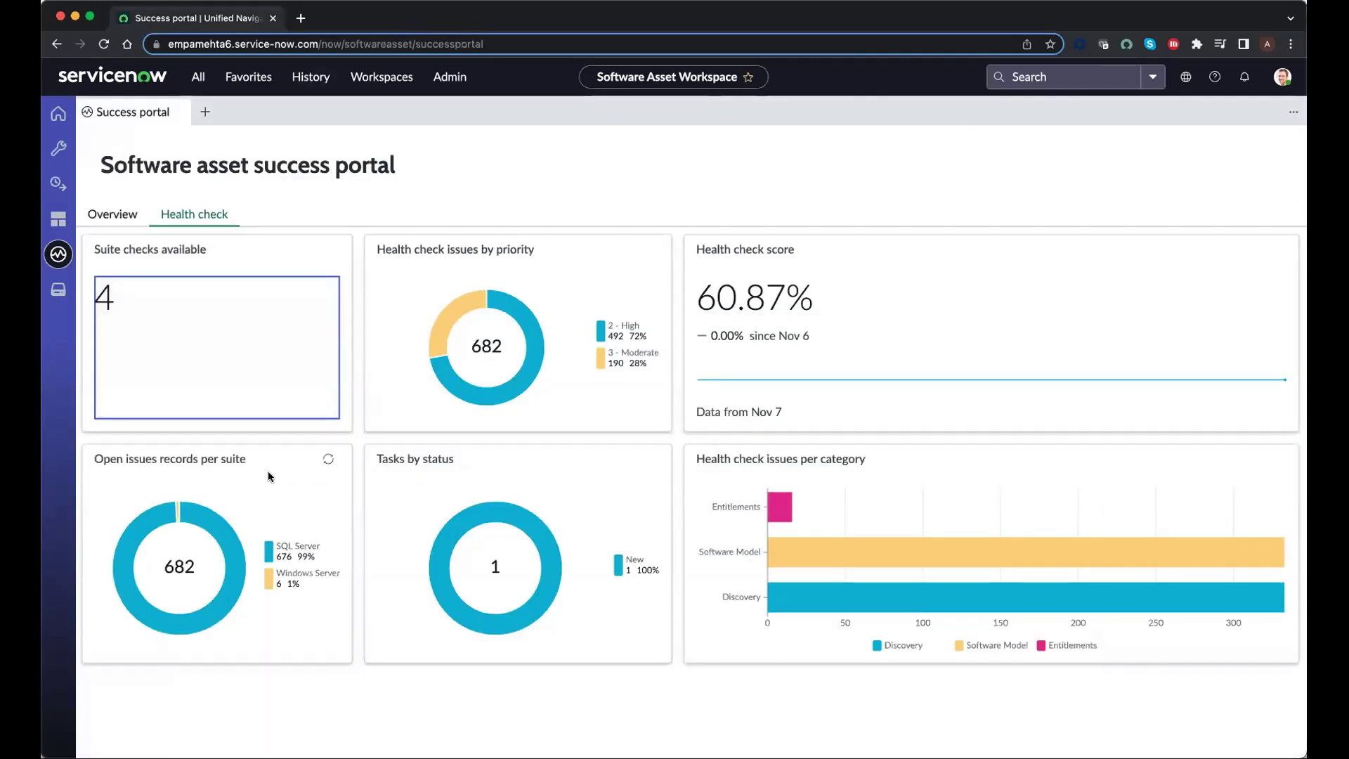